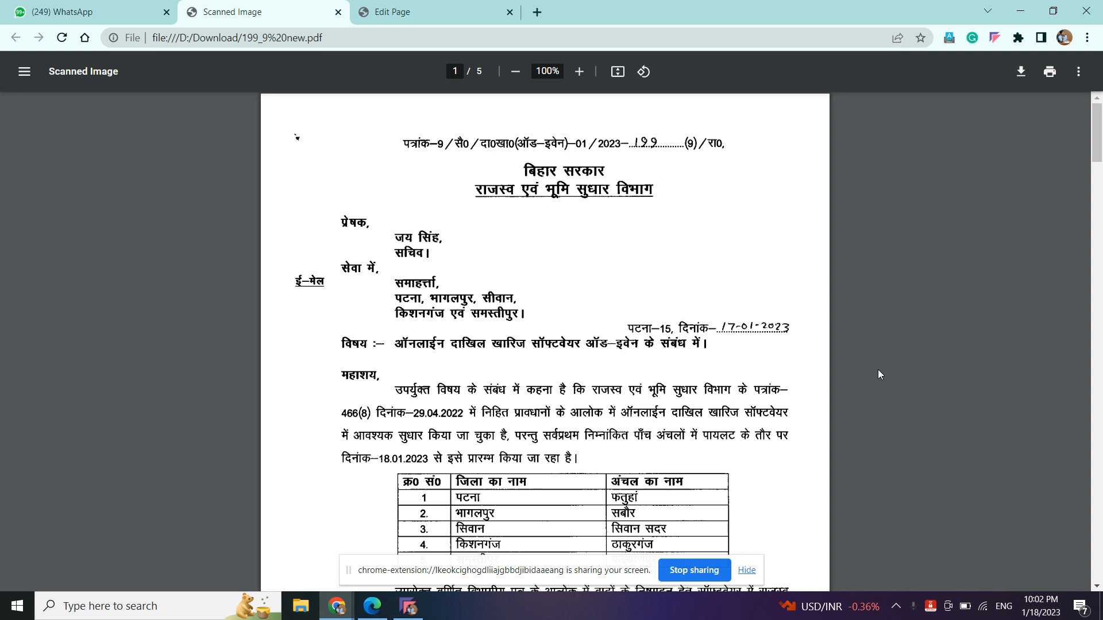
# - Scroll the circular 199_9 new.pdf down to page 3's 'Change in Mutation Software' section
pyautogui.scroll(-8, 878, 373)
pyautogui.scroll(-5, 879, 371)
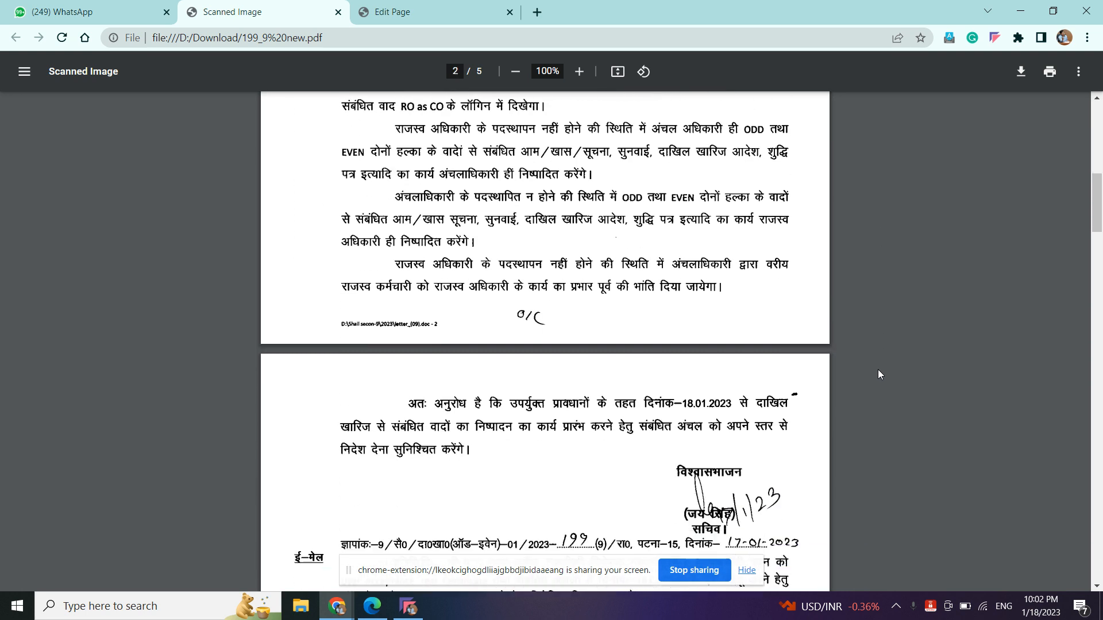
pyautogui.scroll(-4, 878, 373)
pyautogui.scroll(12, 877, 373)
pyautogui.scroll(-1, 878, 374)
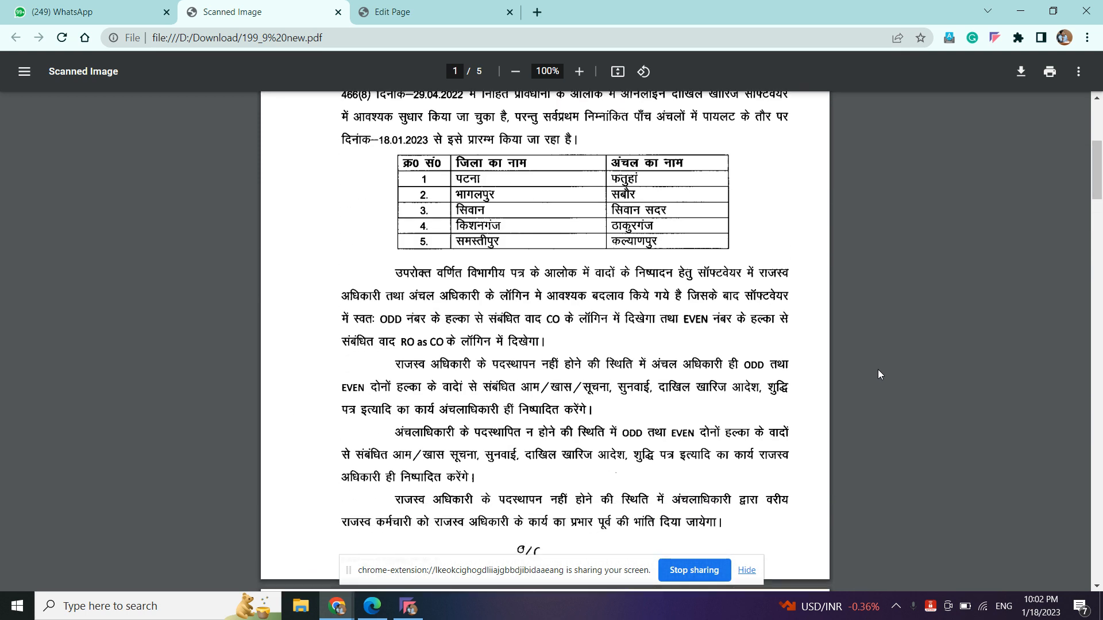
pyautogui.scroll(-1, 878, 374)
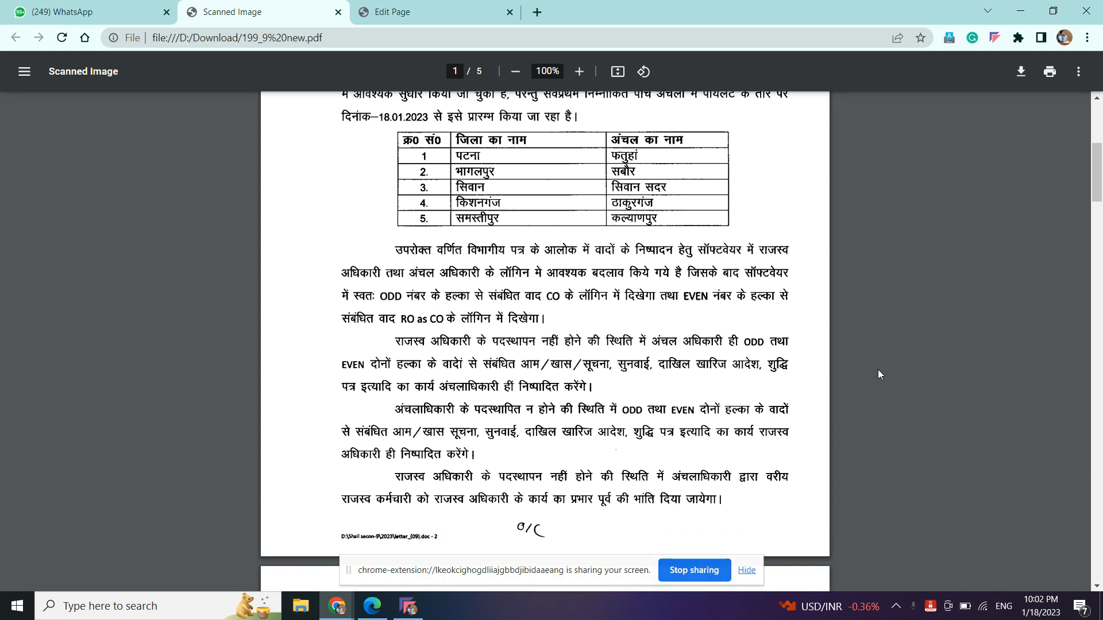
pyautogui.scroll(-10, 878, 374)
pyautogui.scroll(-15, 878, 374)
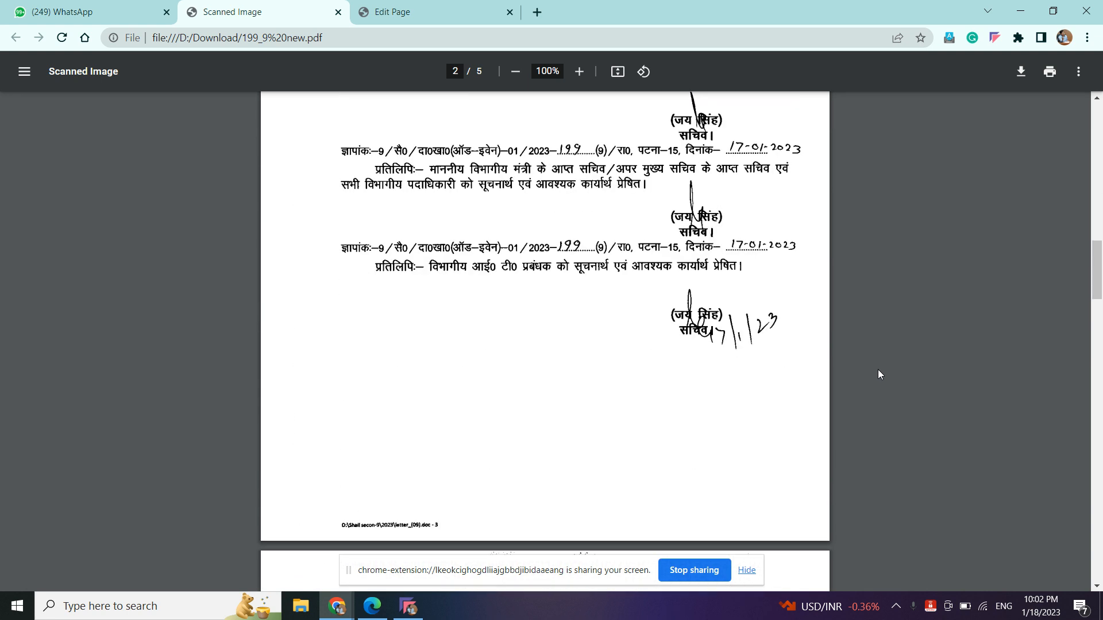
pyautogui.scroll(-2, 877, 374)
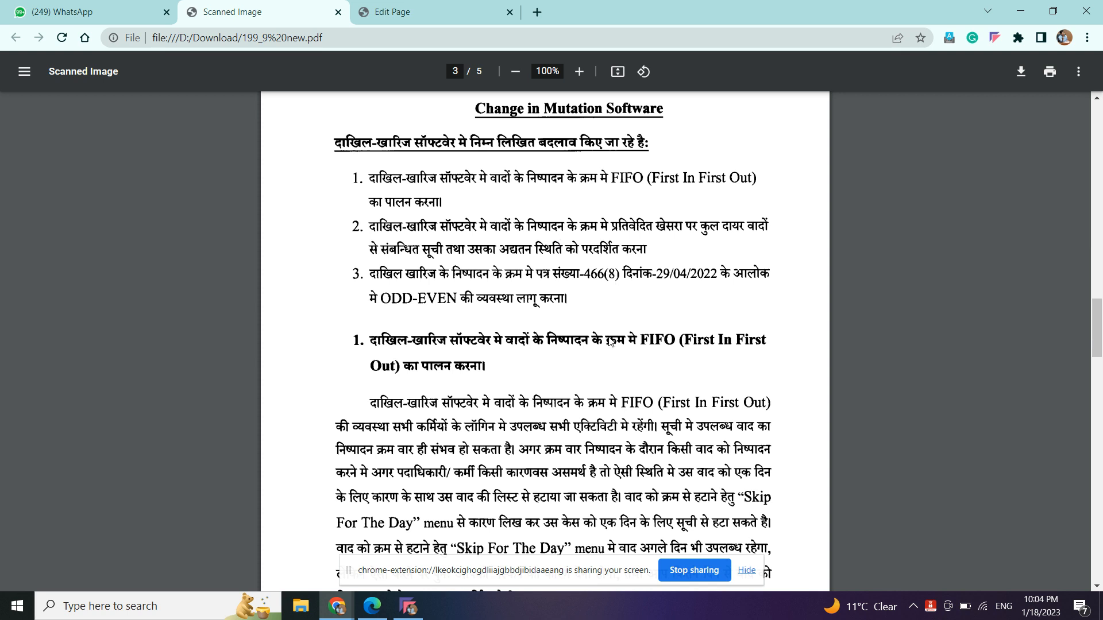
# - Scroll page 3 down to section 2, then back up to the FIFO paragraph
pyautogui.scroll(-4, 610, 341)
pyautogui.scroll(-2, 611, 341)
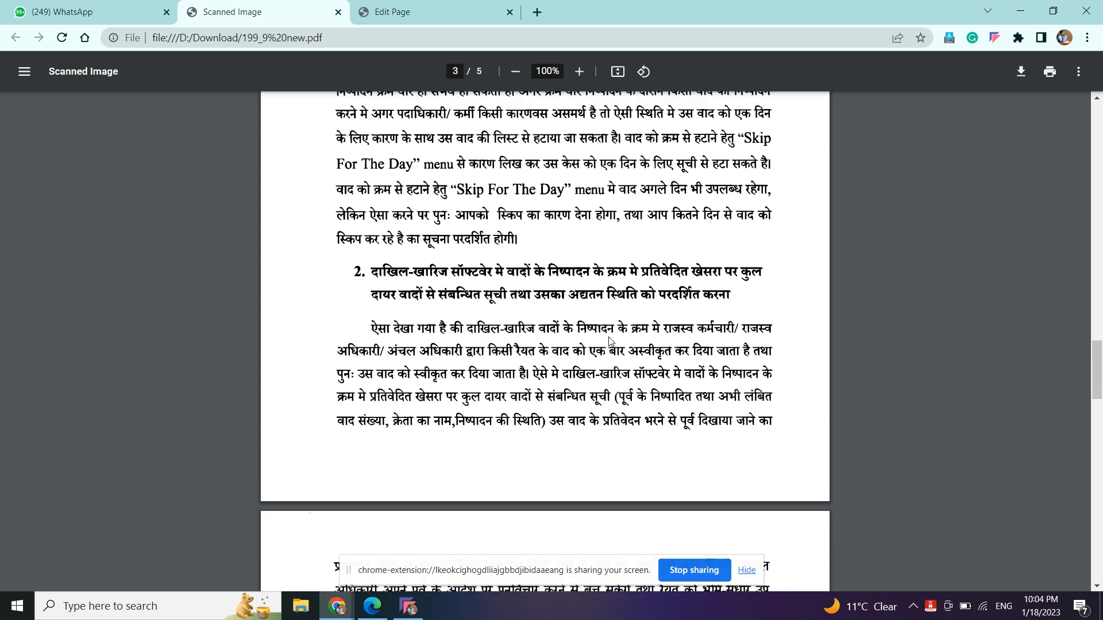
pyautogui.scroll(2, 609, 337)
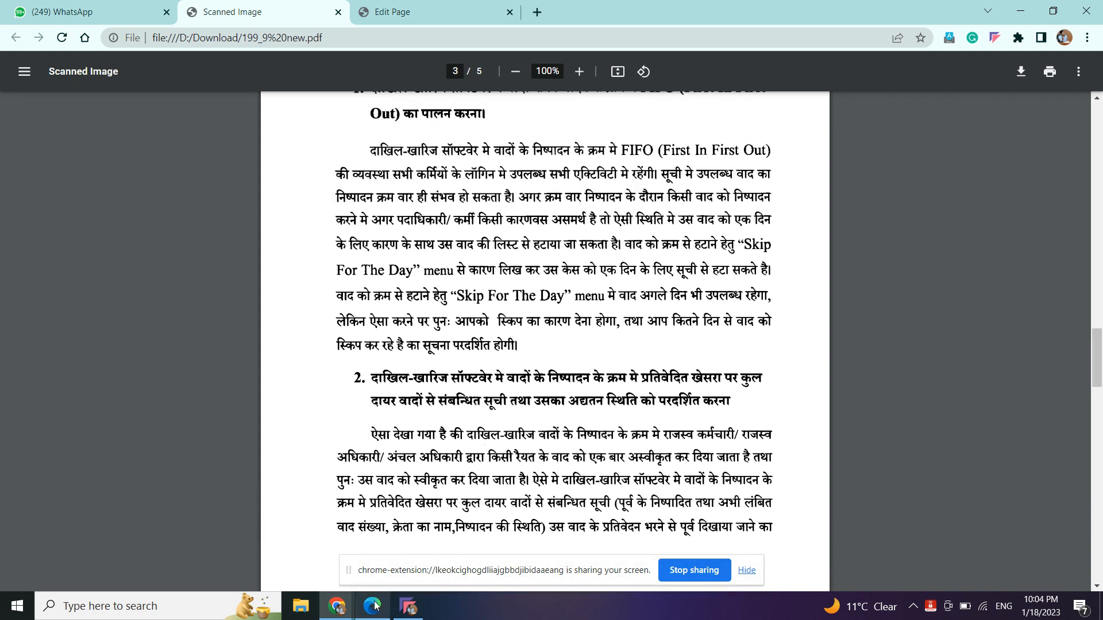
# - Log in as the Patna, PatnaSadar circle user with username, password and security code
pyautogui.moveTo(373, 609)
pyautogui.click(371, 540)
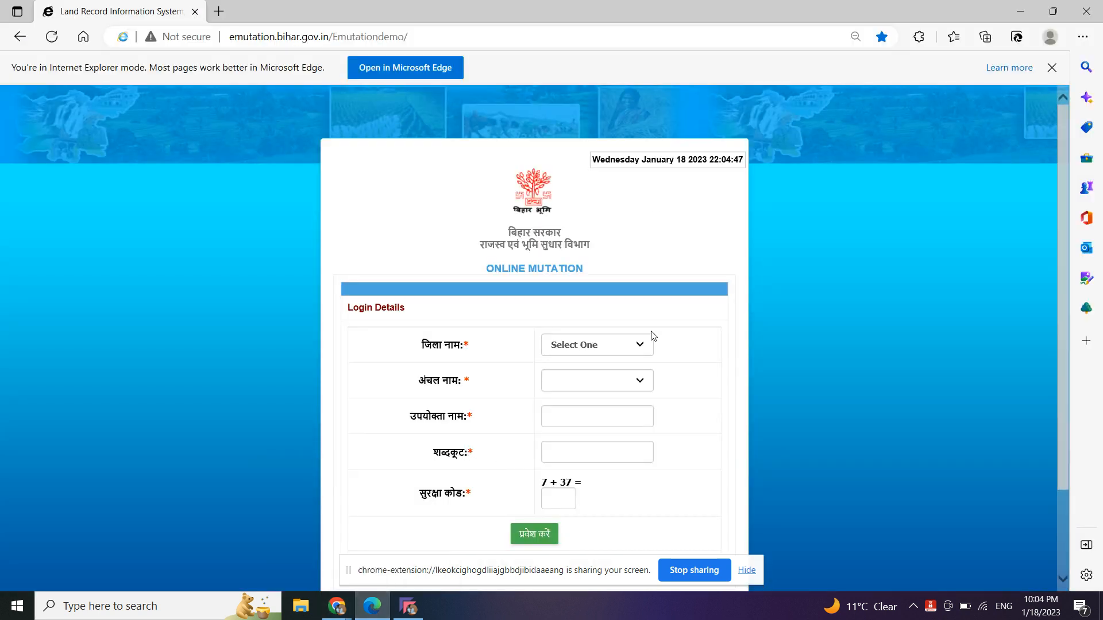
pyautogui.click(643, 345)
pyautogui.press('p')
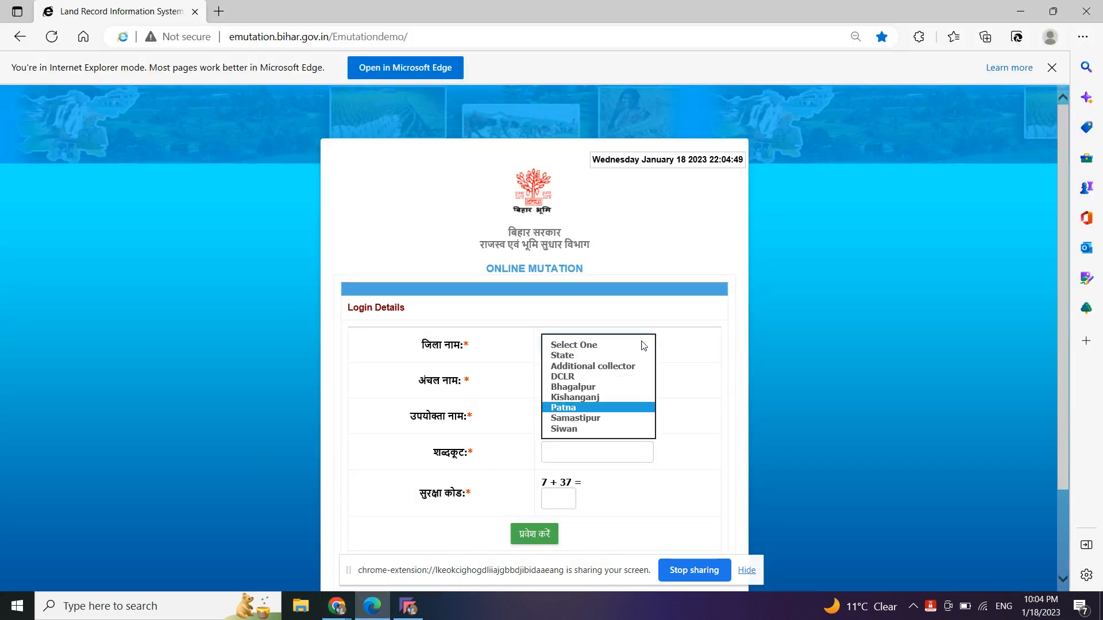
pyautogui.press('Return')
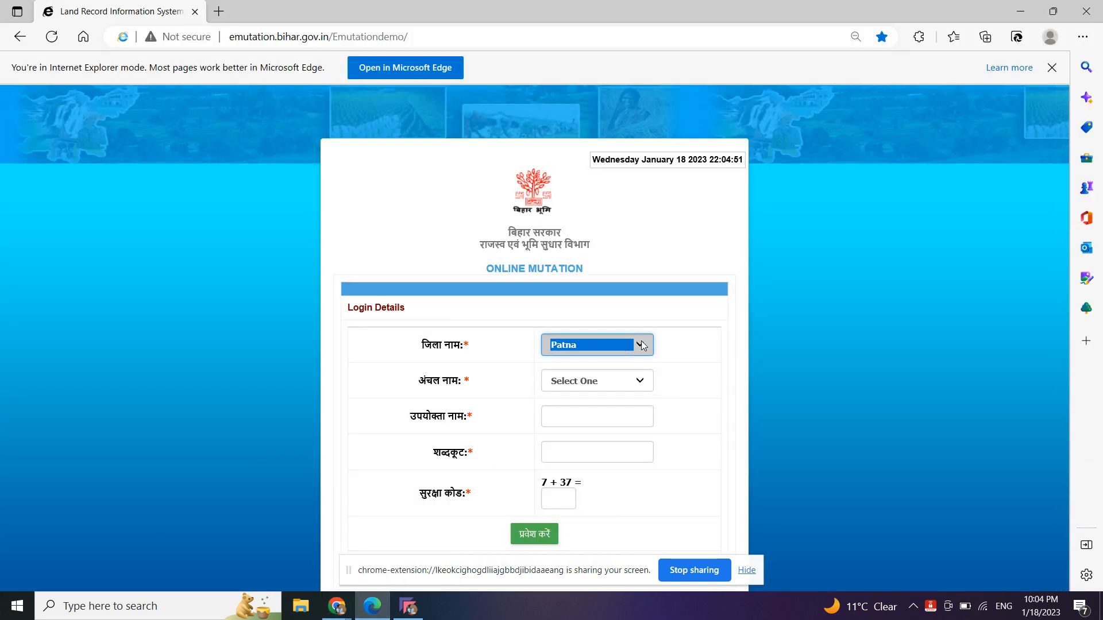
pyautogui.press('p')
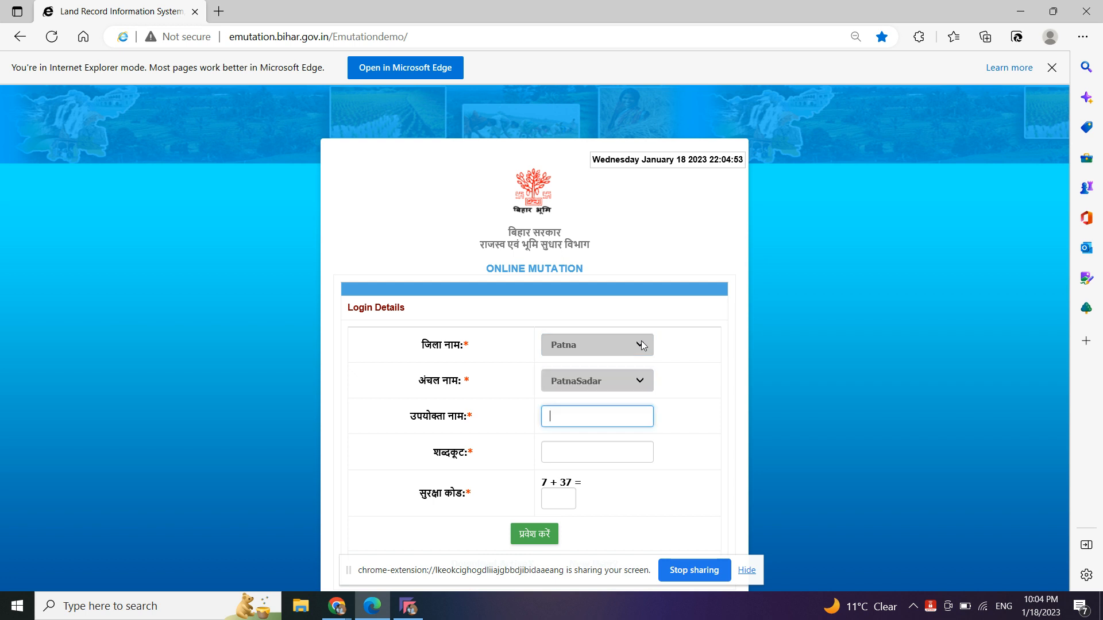
pyautogui.write('test003')
pyautogui.press('Tab')
pyautogui.write('•••')
pyautogui.press('Tab')
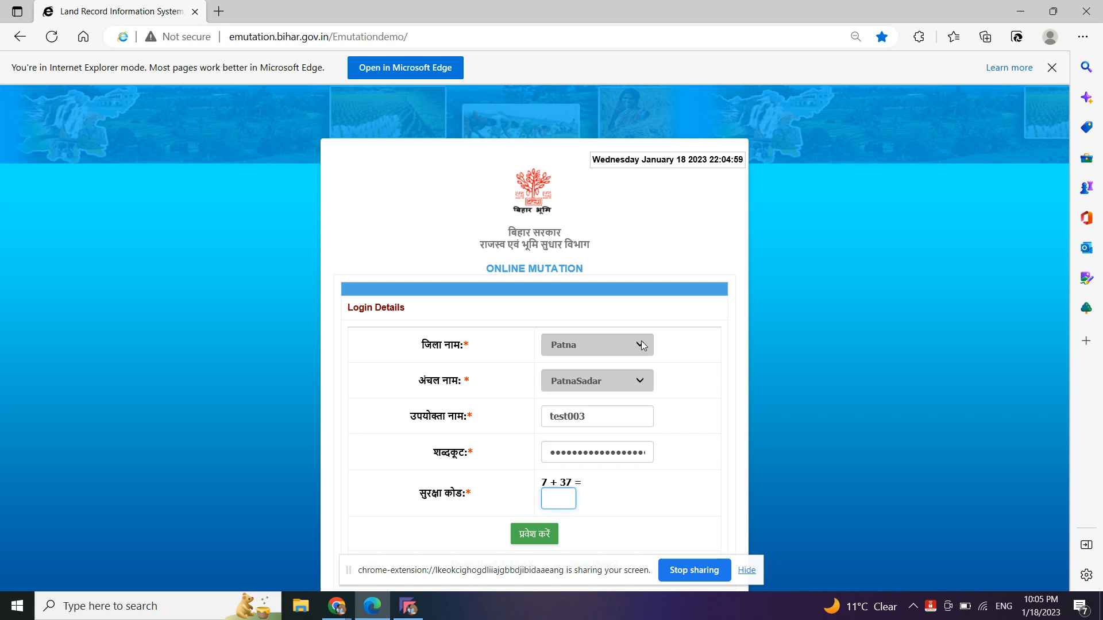
pyautogui.write('44')
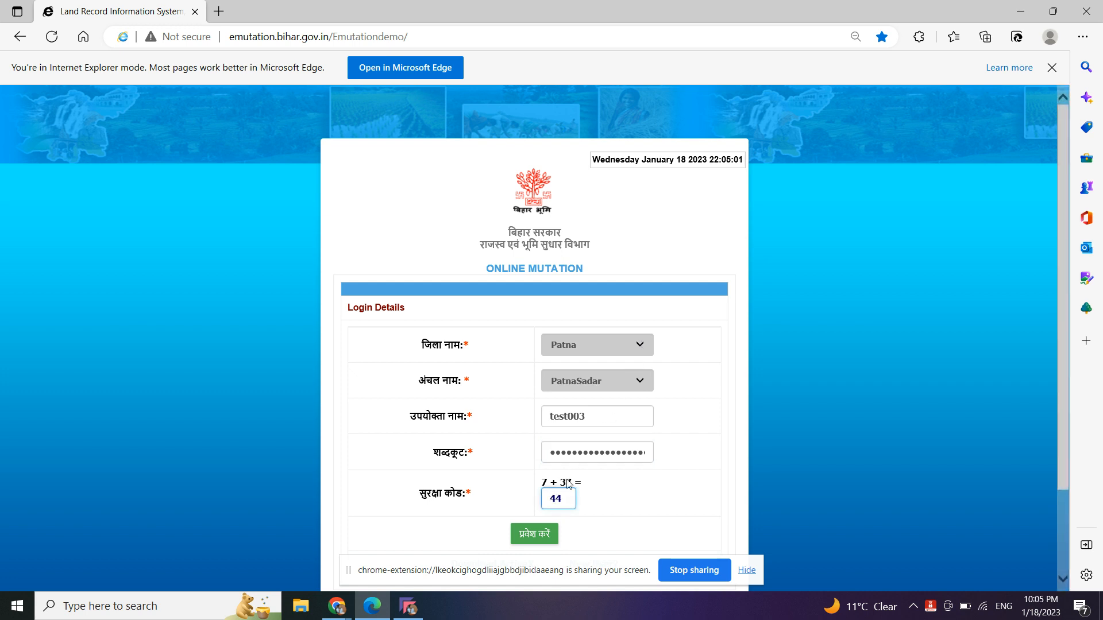
pyautogui.click(541, 535)
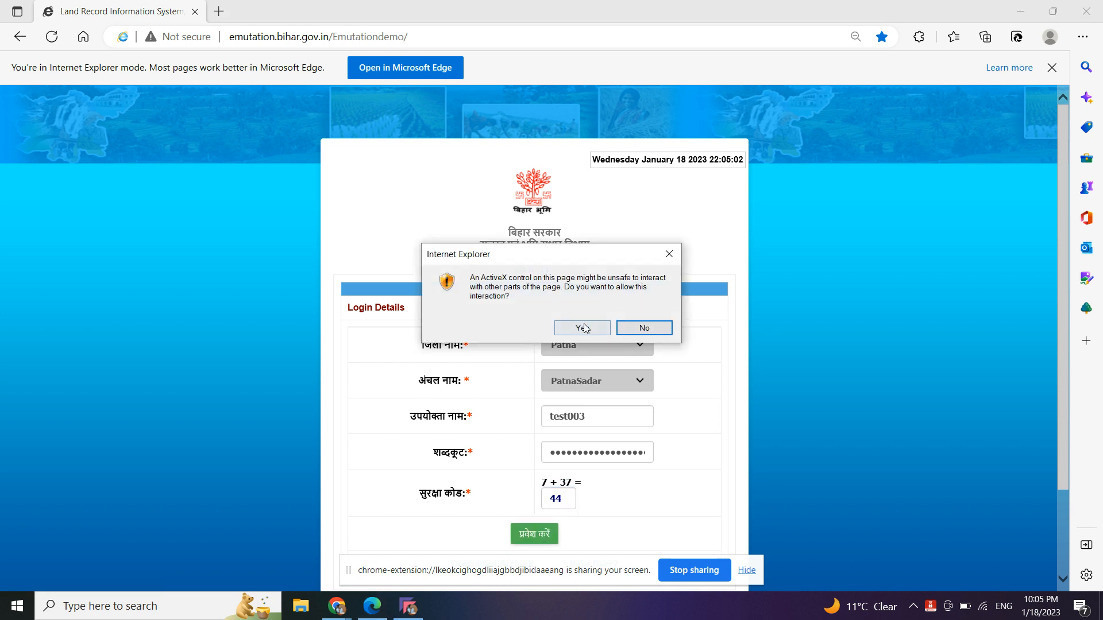
# - Allow ActiveX, choose the Test signing certificate and confirm it with the user PIN
pyautogui.click(582, 328)
pyautogui.click(99, 99)
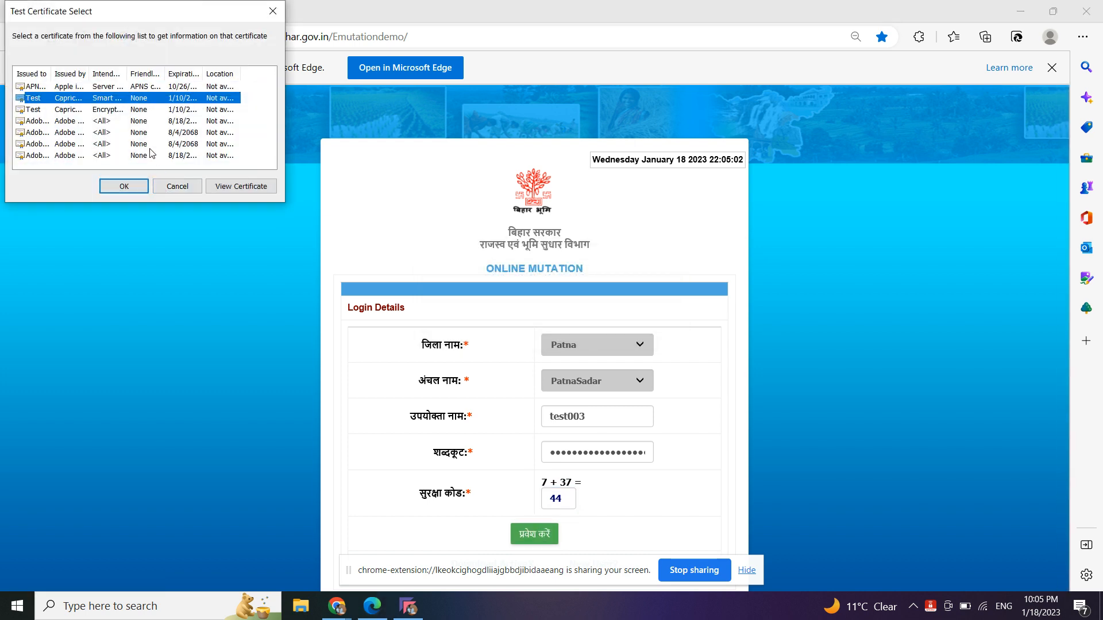
pyautogui.click(124, 186)
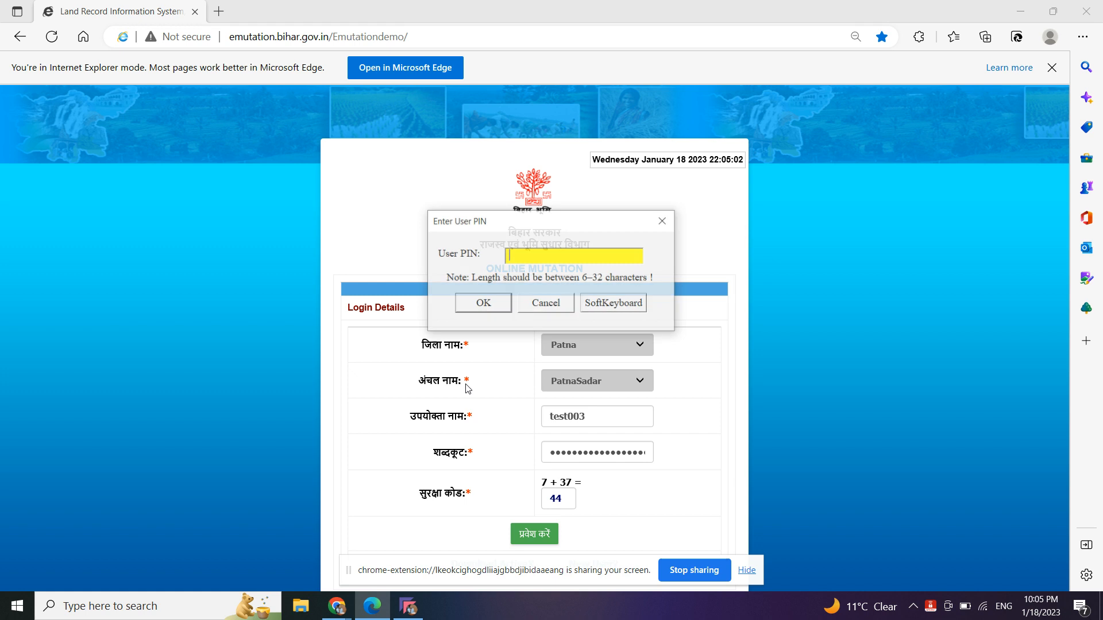
pyautogui.write('*****')
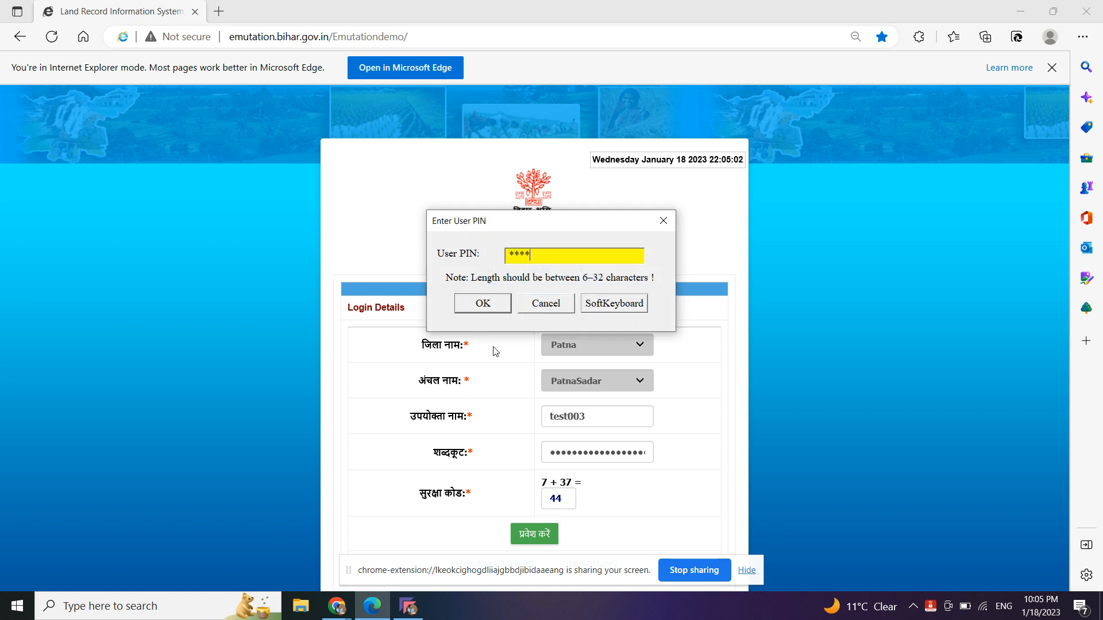
pyautogui.write('*****')
pyautogui.click(474, 310)
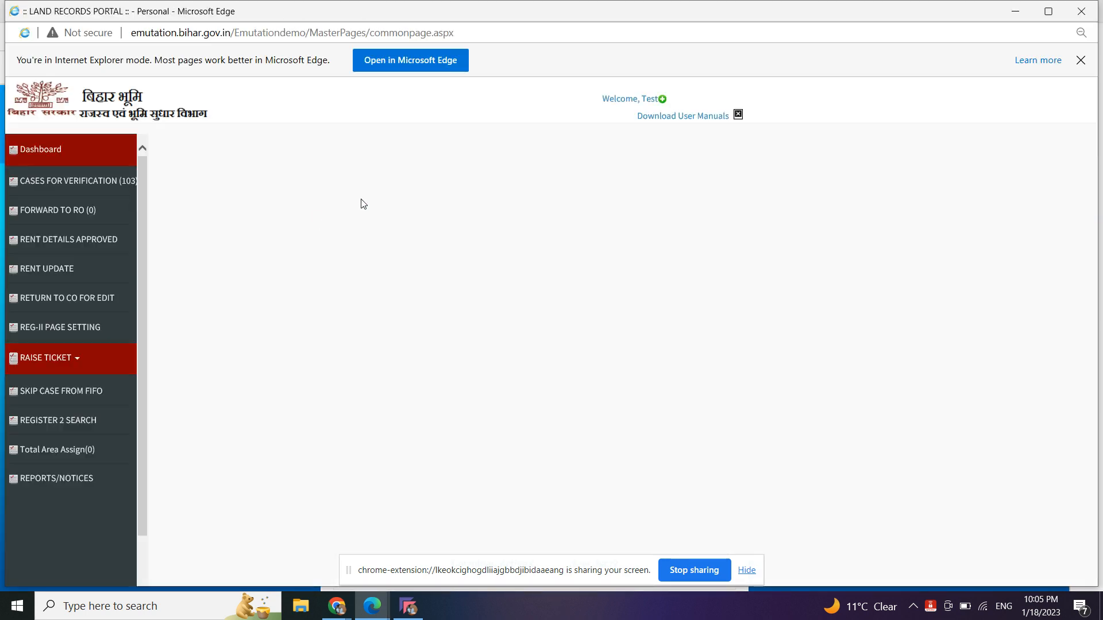
# - Maximize the window and open Skip Case from FIFO with CASES FOR VERIFICATION as the module
pyautogui.doubleClick(621, 5)
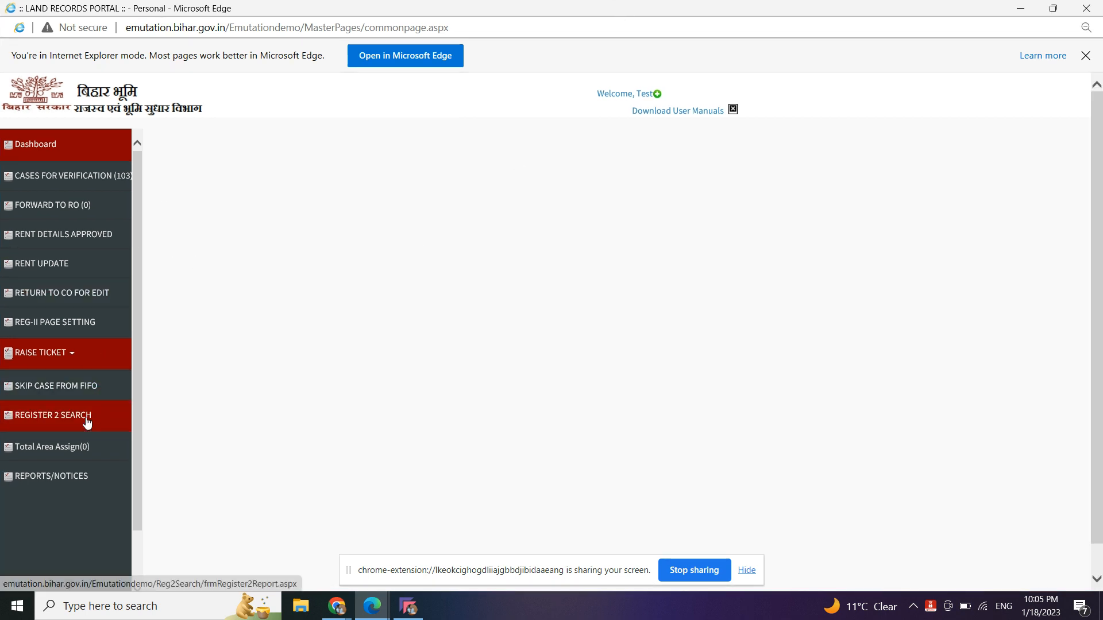
pyautogui.click(85, 393)
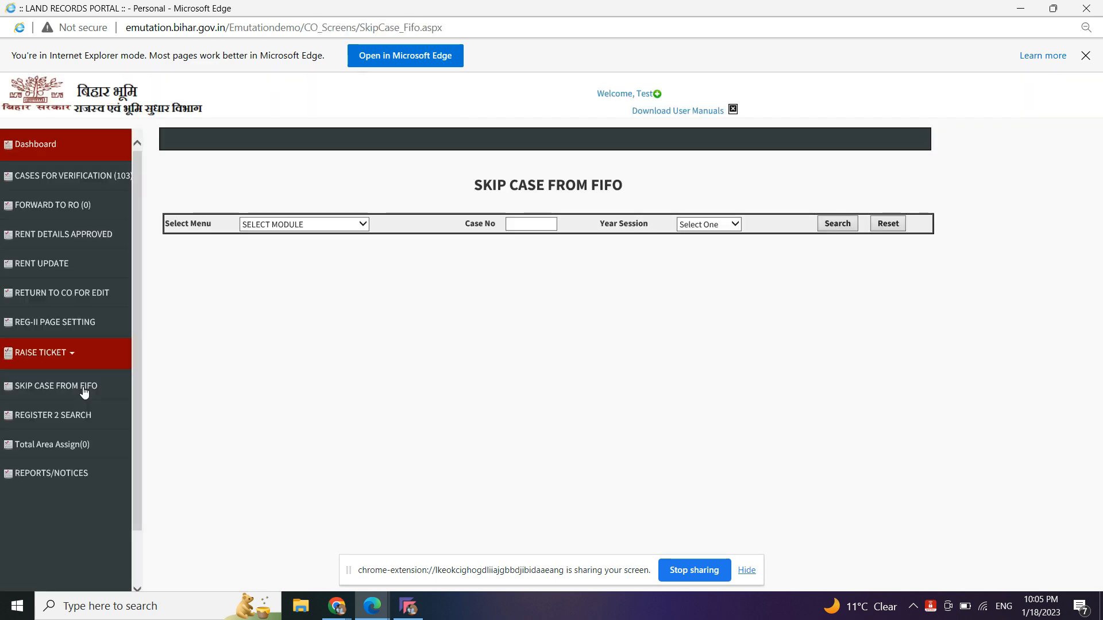
pyautogui.click(332, 224)
pyautogui.click(331, 236)
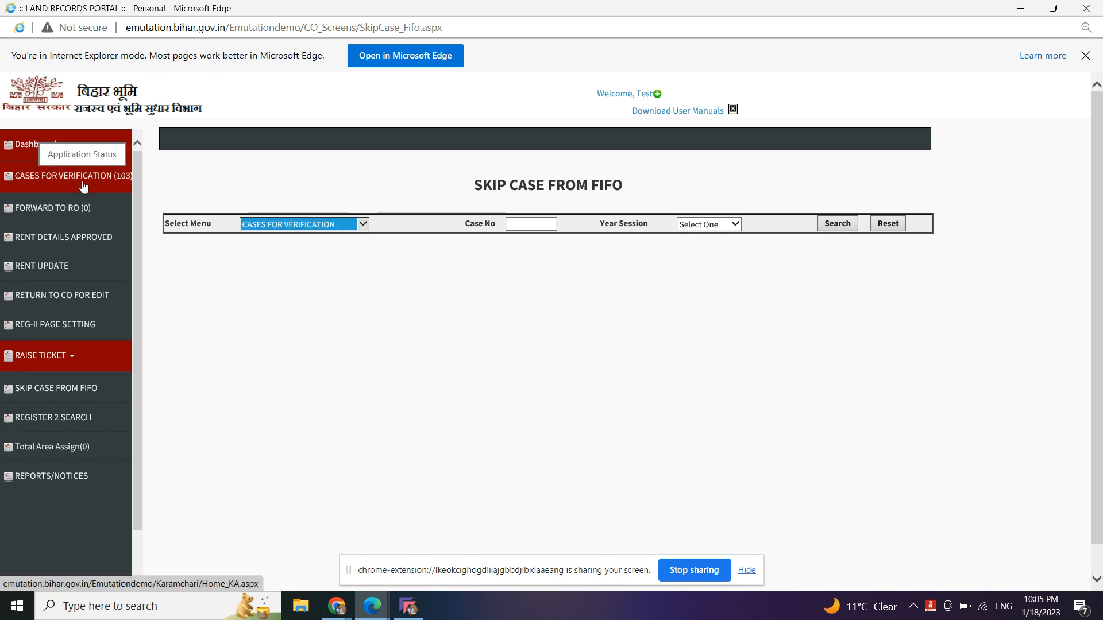
pyautogui.click(529, 222)
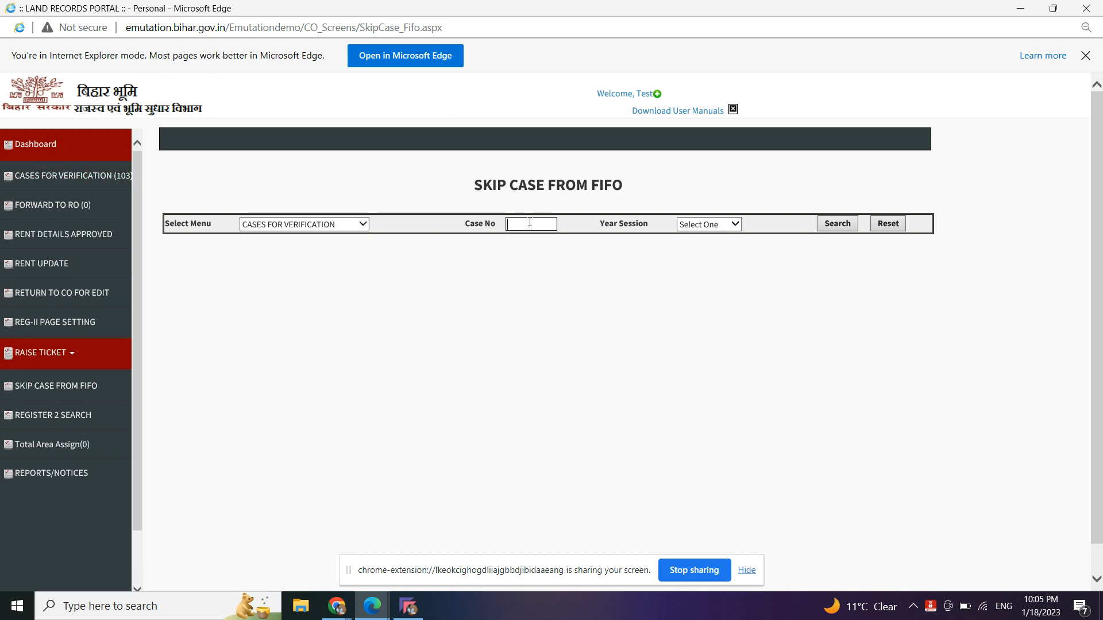
# - Open the cases-for-verification list and start processing the earliest case, serial 48428
pyautogui.click(126, 182)
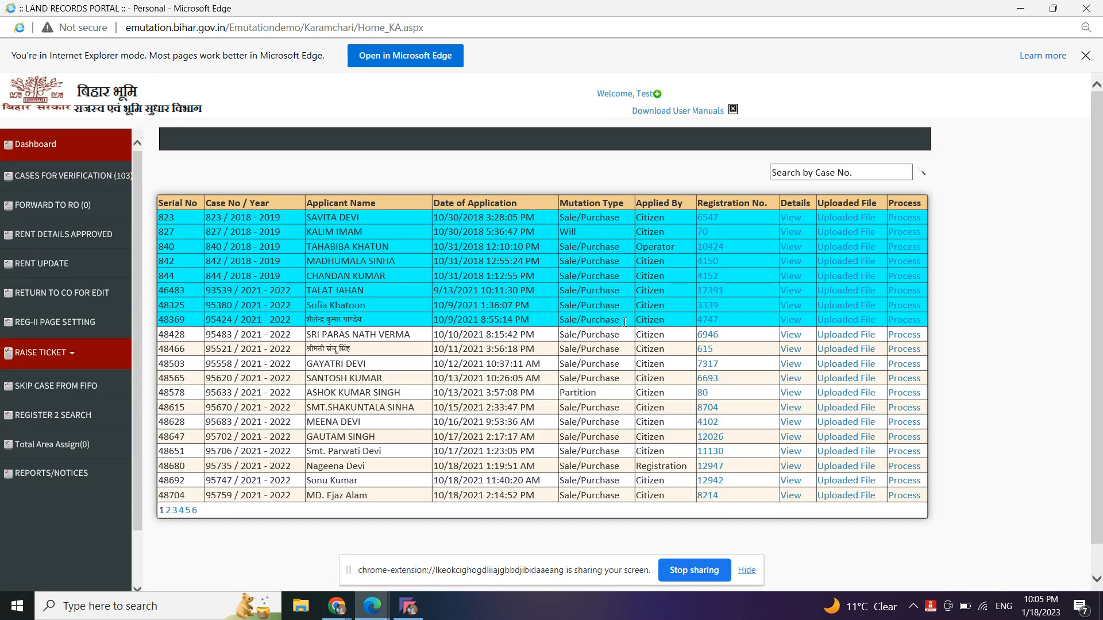
pyautogui.doubleClick(224, 333)
pyautogui.click(902, 336)
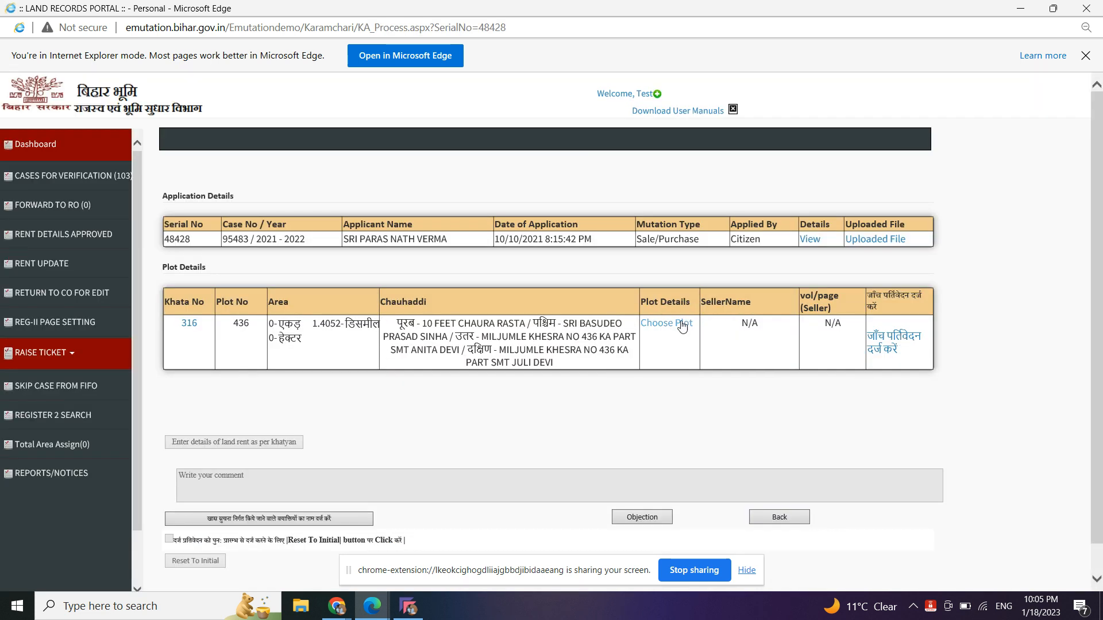
# - Back in the list, try processing a later case and dismiss the FIFO order warning
pyautogui.click(92, 177)
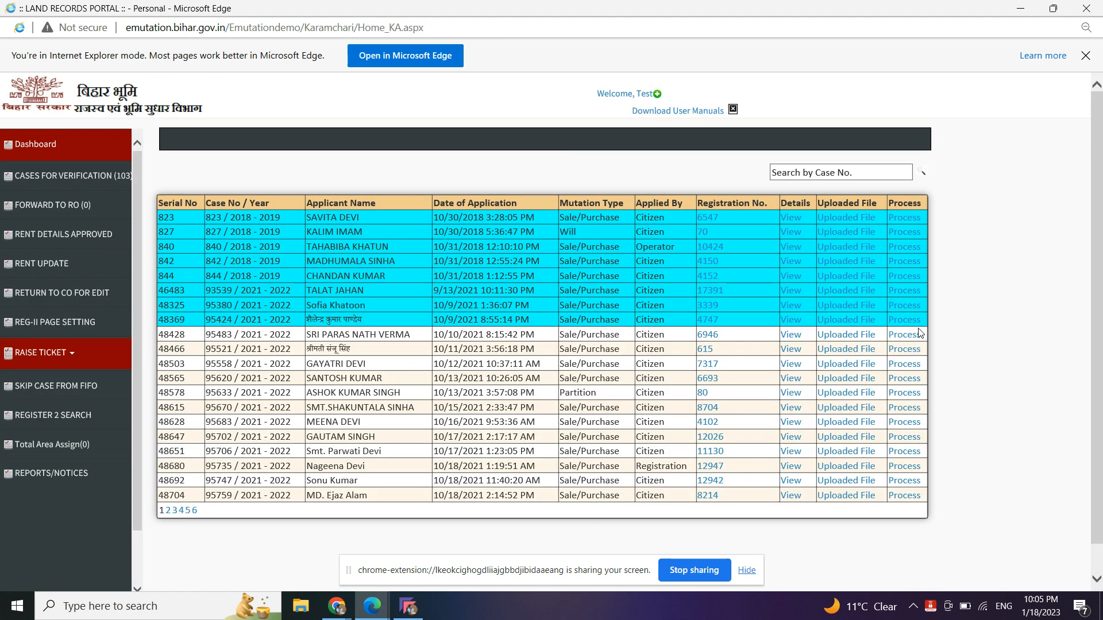
pyautogui.click(905, 349)
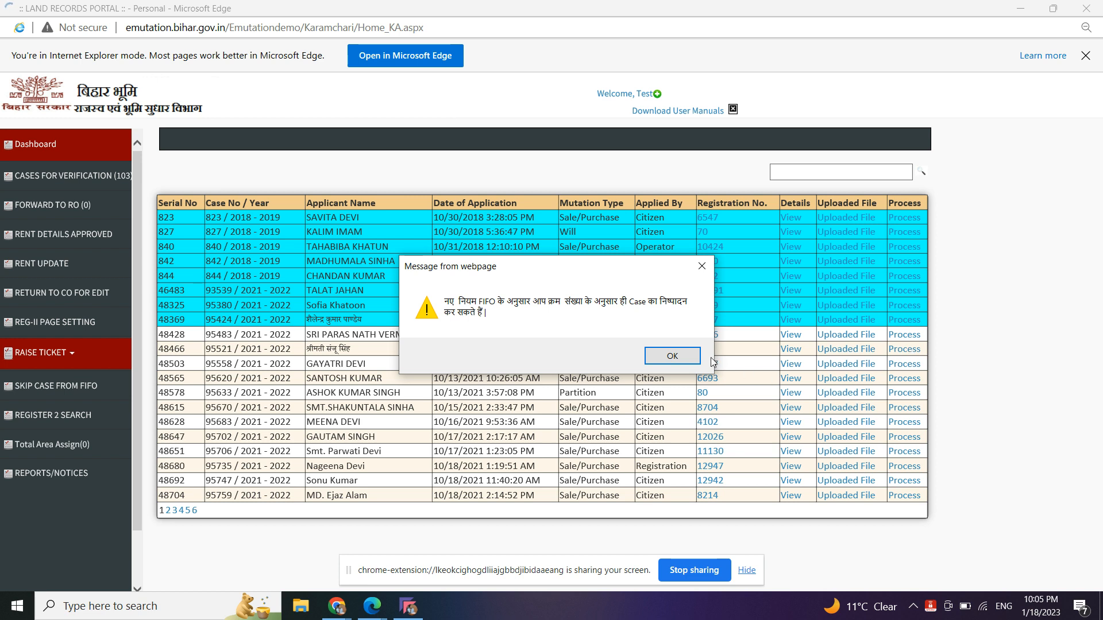
pyautogui.click(703, 266)
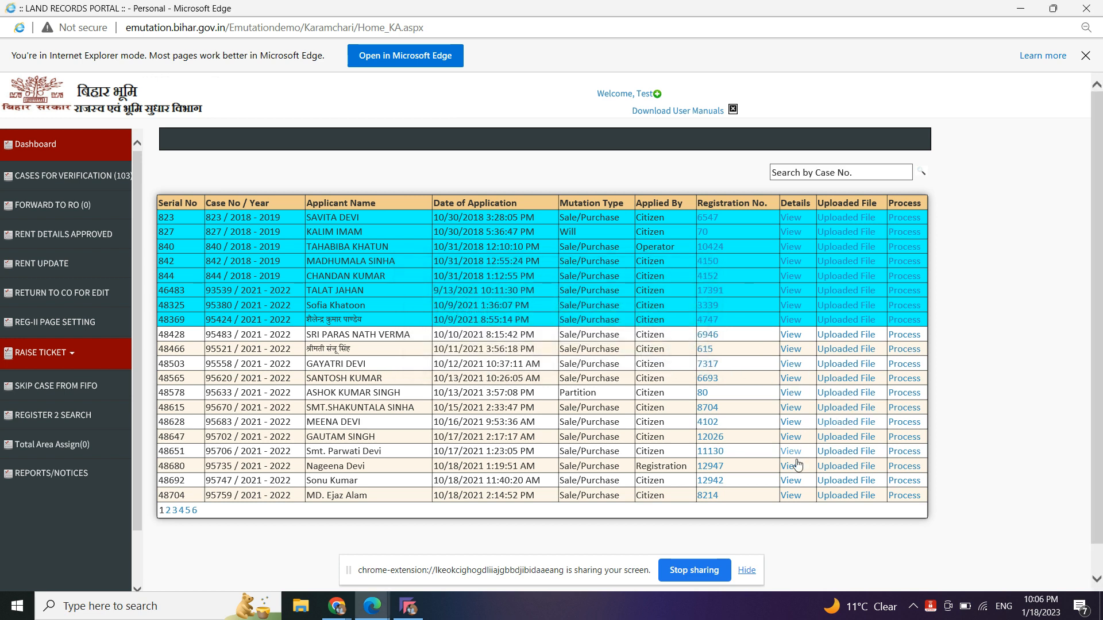
pyautogui.click(793, 366)
pyautogui.click(790, 437)
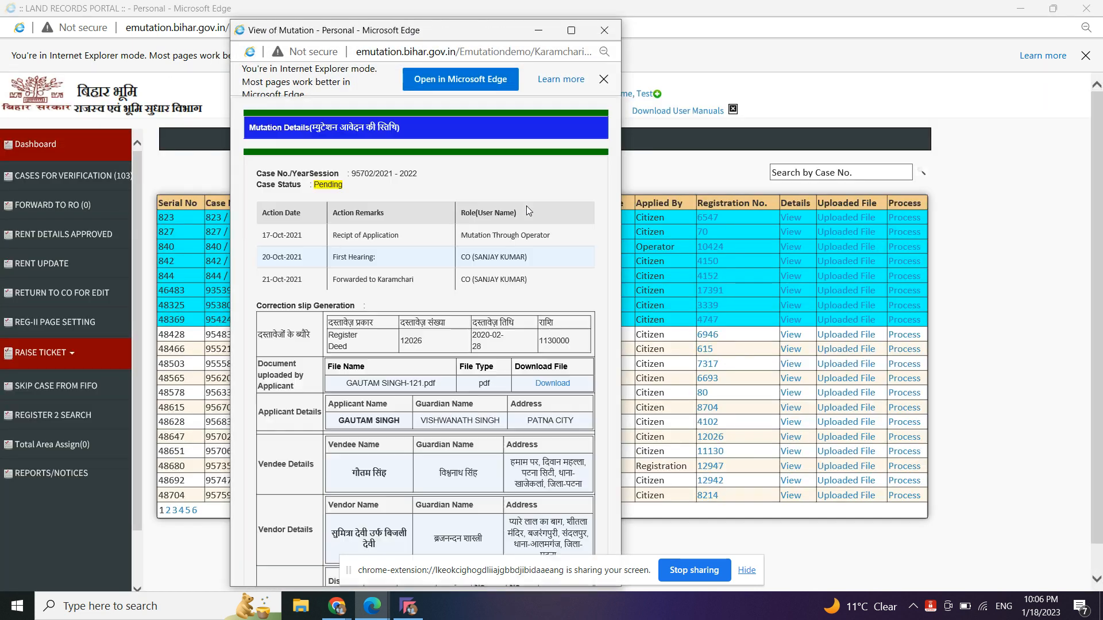
pyautogui.scroll(-3, 544, 340)
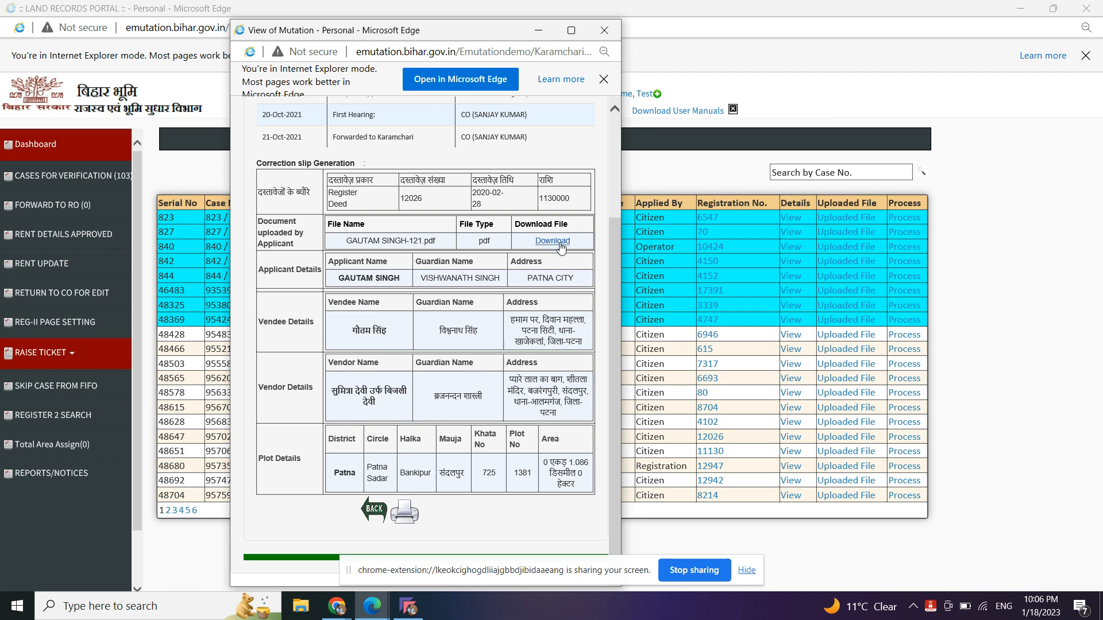
pyautogui.click(601, 26)
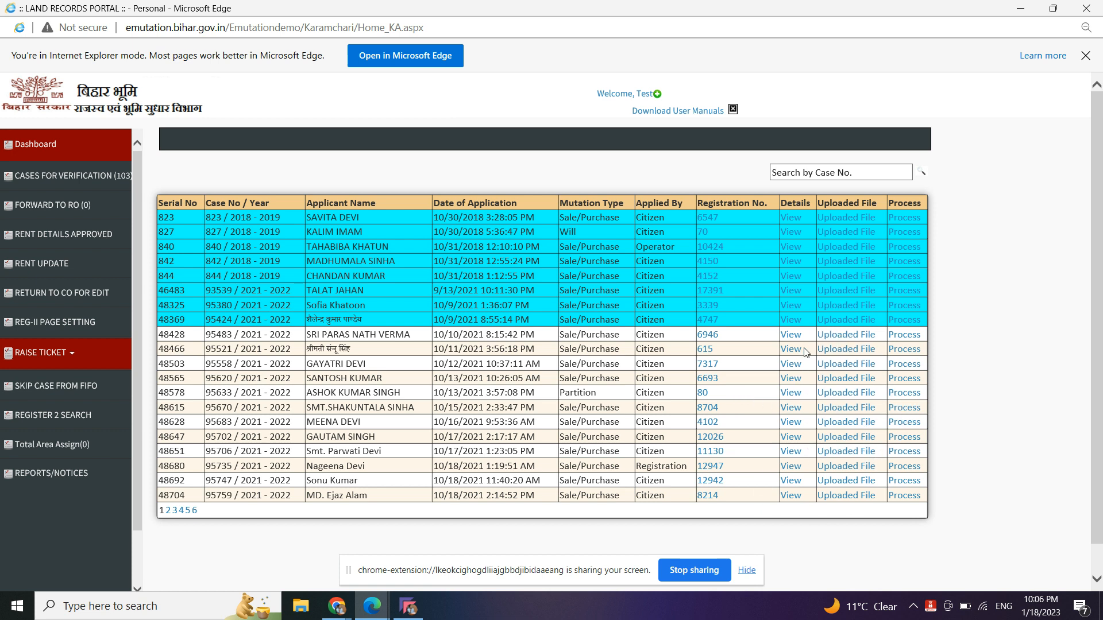
# - Open the earliest pending case, then return to the verification list and select case number 95483
pyautogui.click(901, 338)
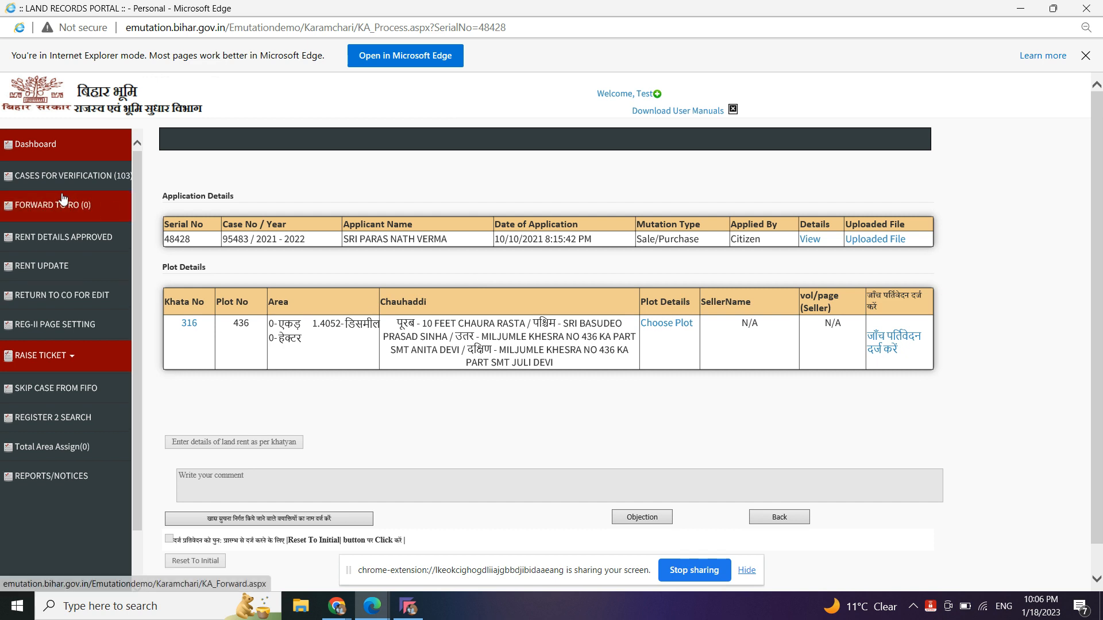
pyautogui.click(63, 179)
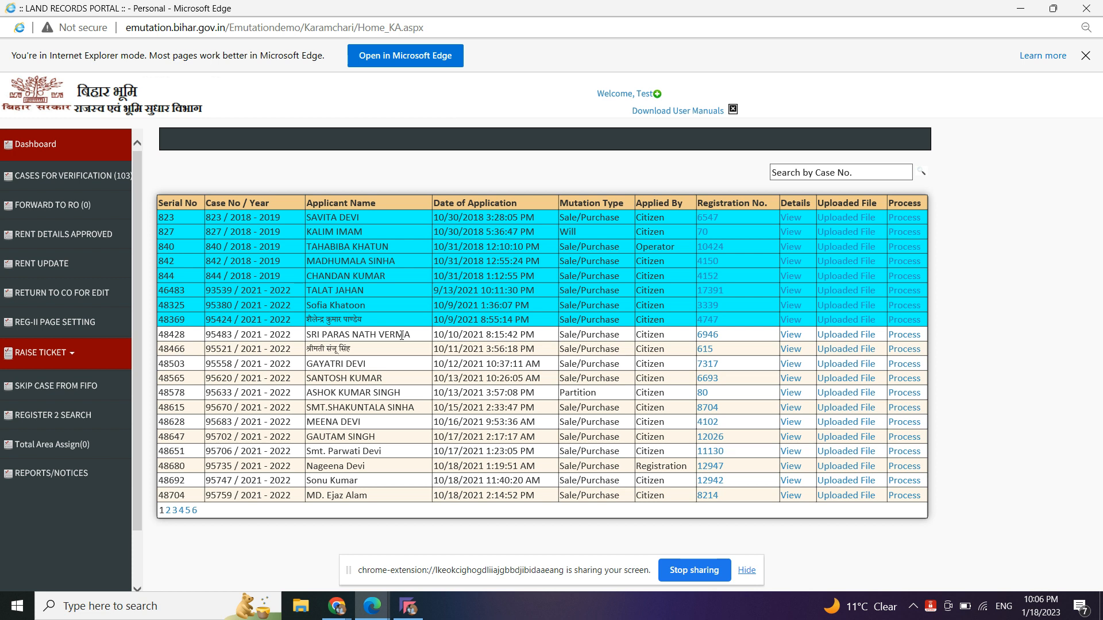
pyautogui.doubleClick(225, 336)
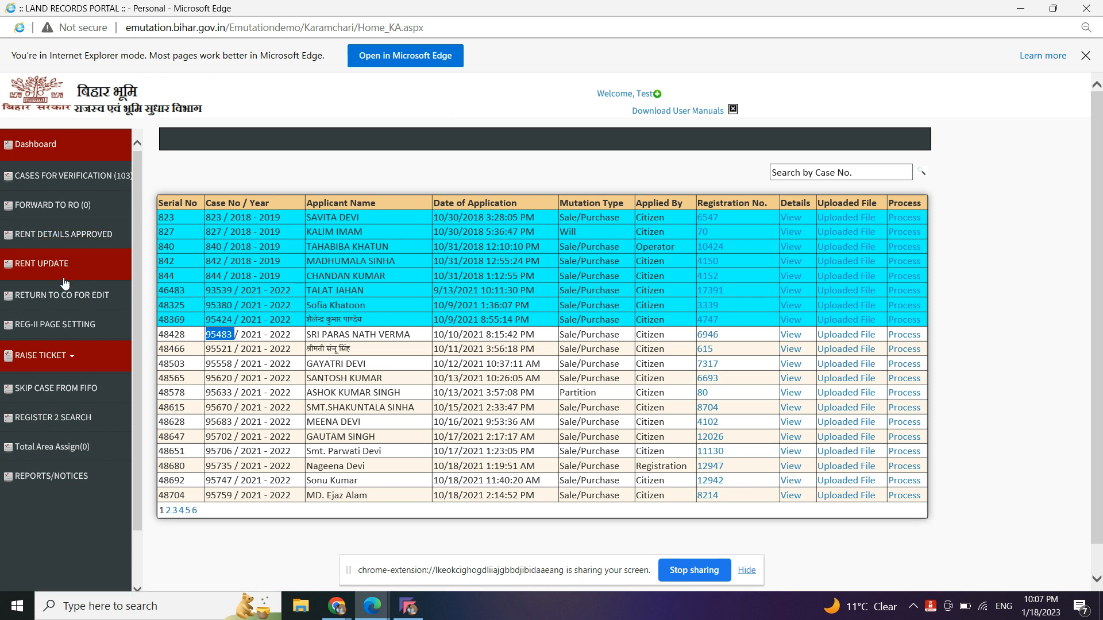
# - Look up case 95483, session 2021 - 2022, in Skip Case from FIFO under CASES FOR VERIFICATION
pyautogui.click(73, 393)
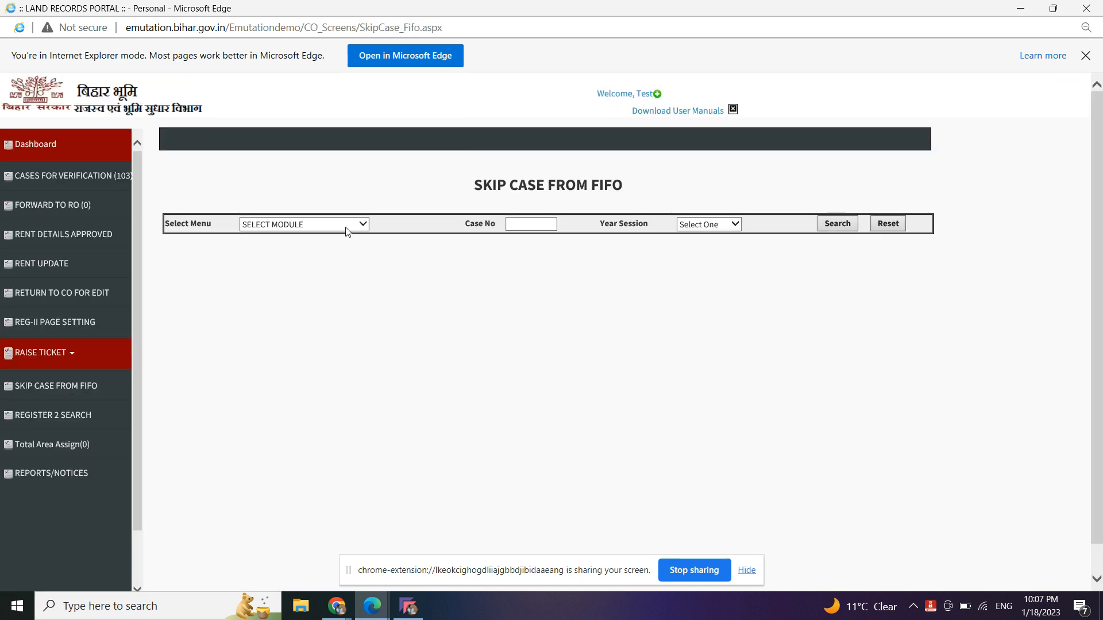
pyautogui.click(346, 229)
pyautogui.click(332, 237)
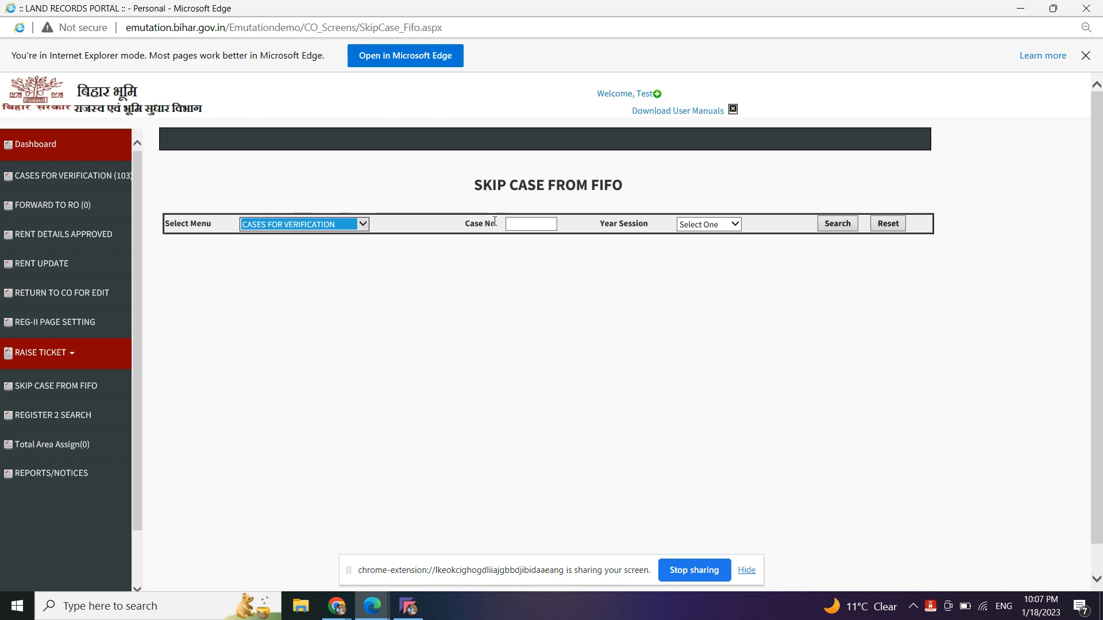
pyautogui.click(520, 225)
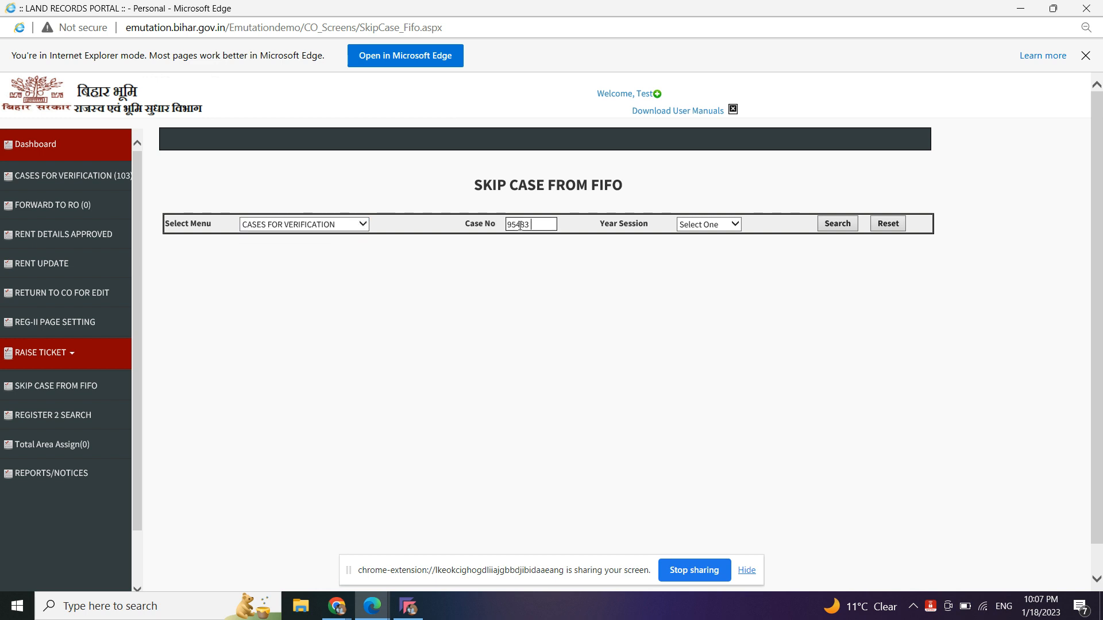
pyautogui.click(737, 225)
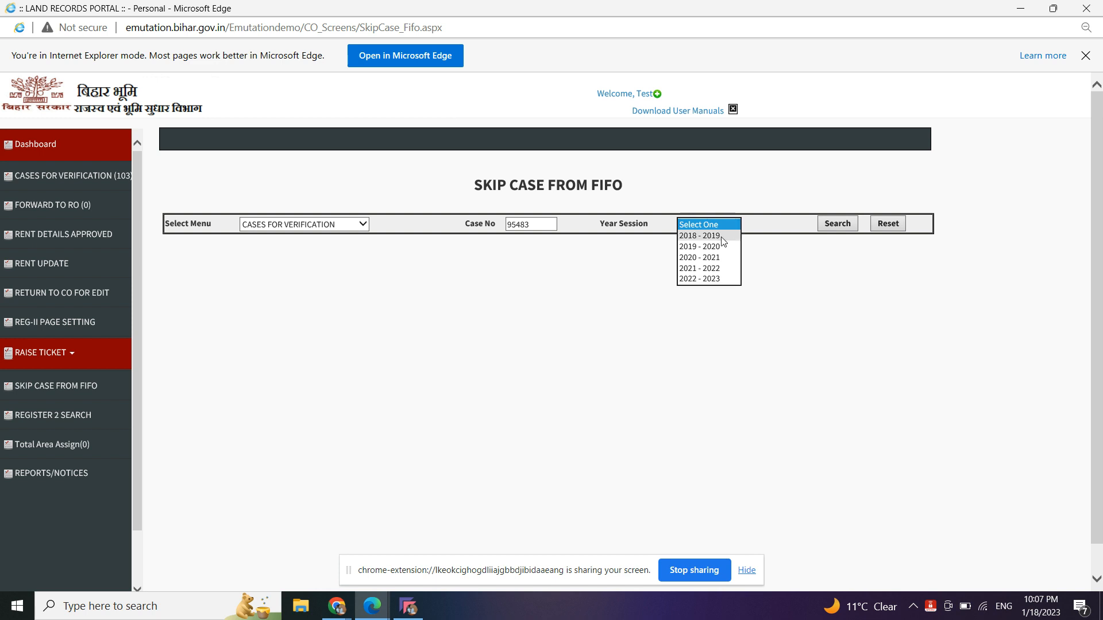
pyautogui.click(711, 269)
pyautogui.click(830, 230)
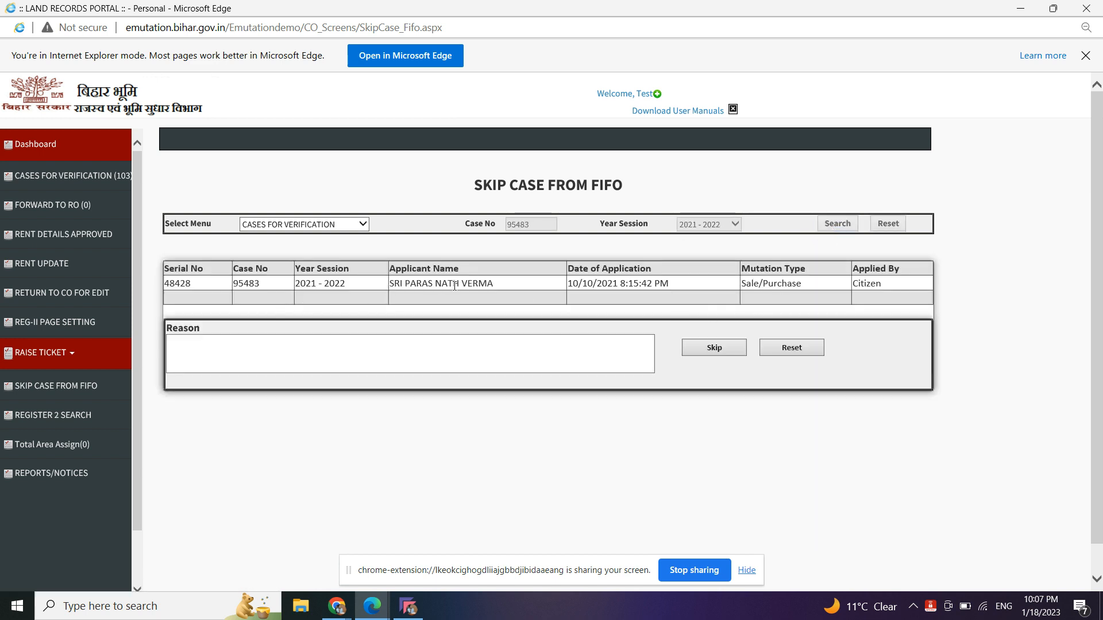
# - Enter the skip reason 'ok' and submit the skip request, which is refused as too short
pyautogui.click(468, 354)
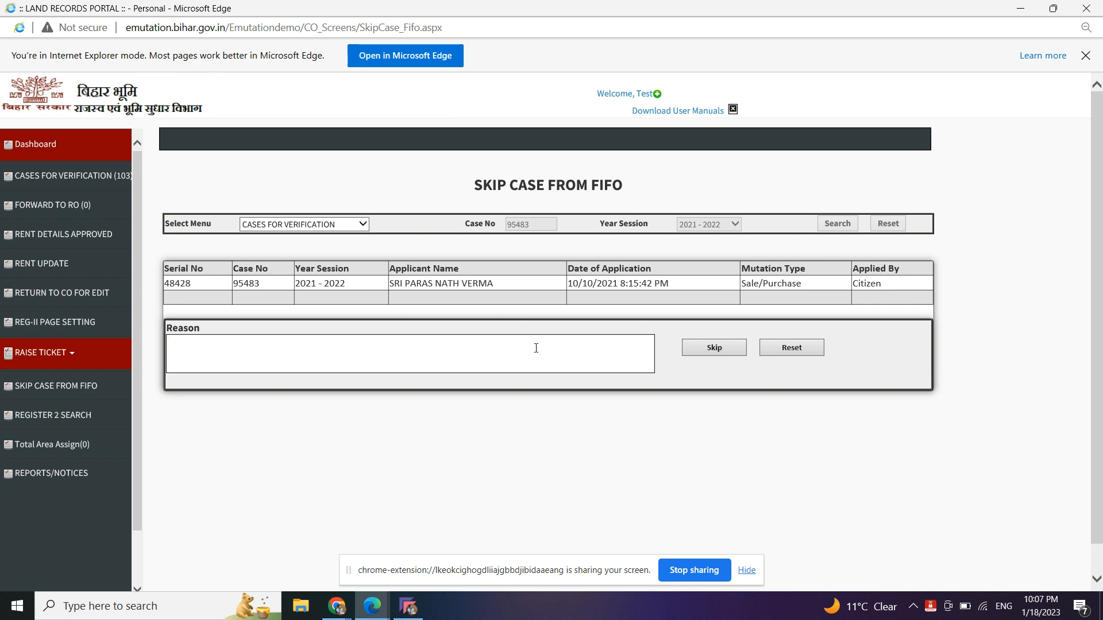
pyautogui.write('ok')
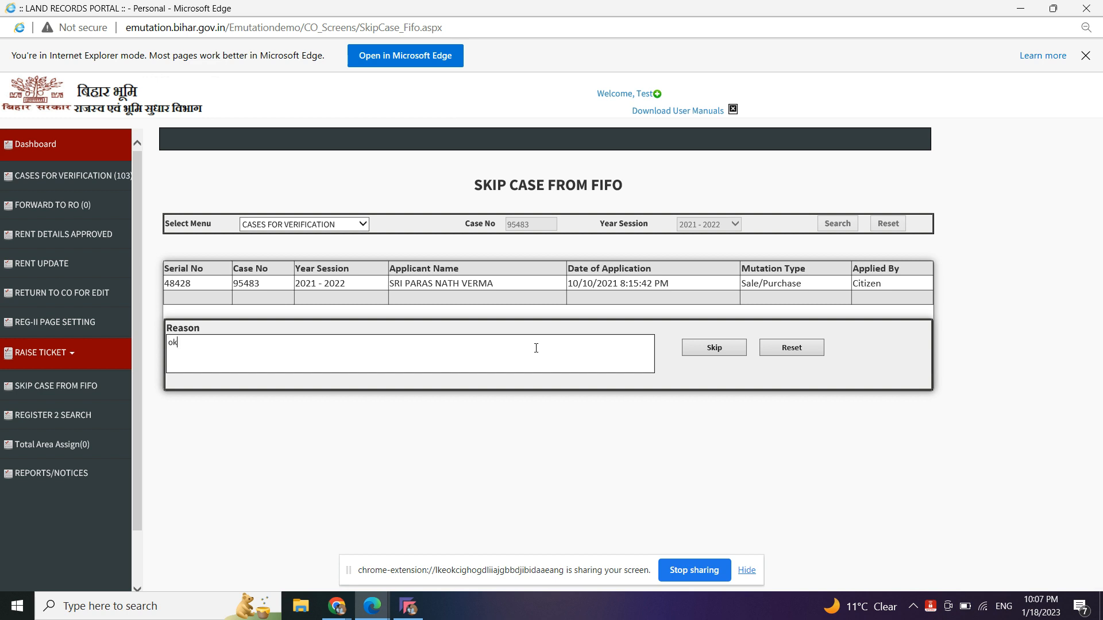
pyautogui.click(733, 347)
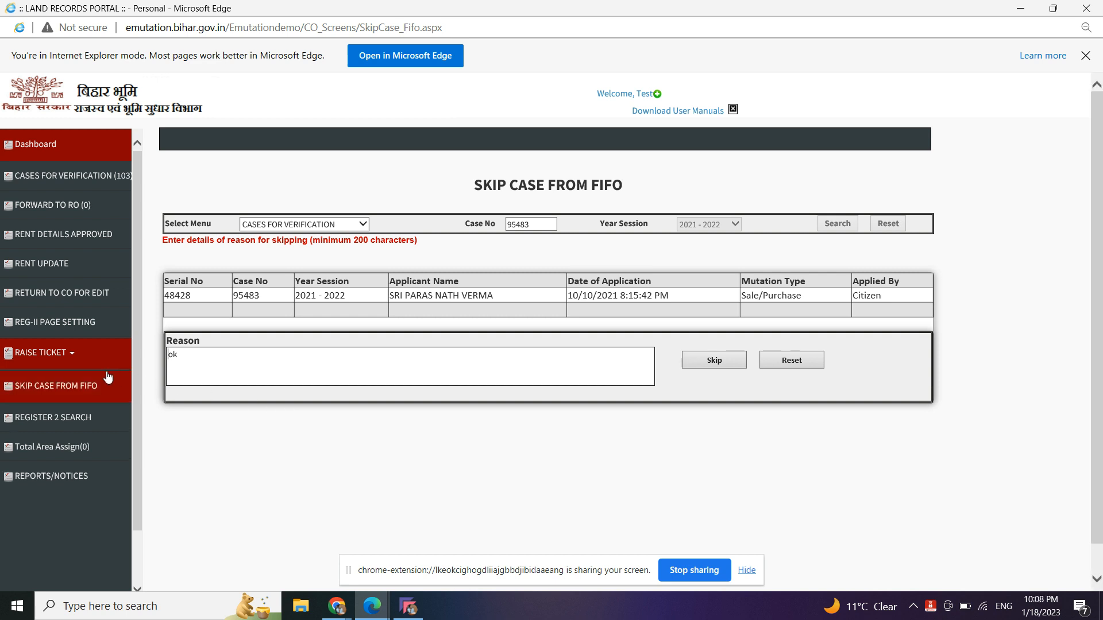
# - Reset the Skip Case from FIFO form and go back to the cases-for-verification list
pyautogui.click(69, 389)
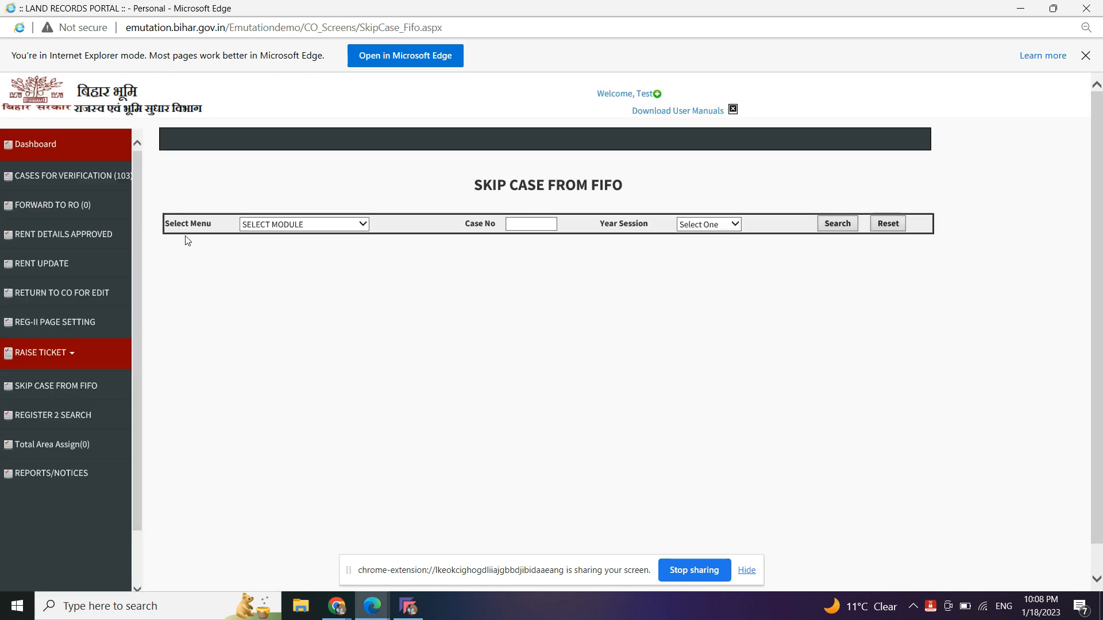
pyautogui.click(69, 176)
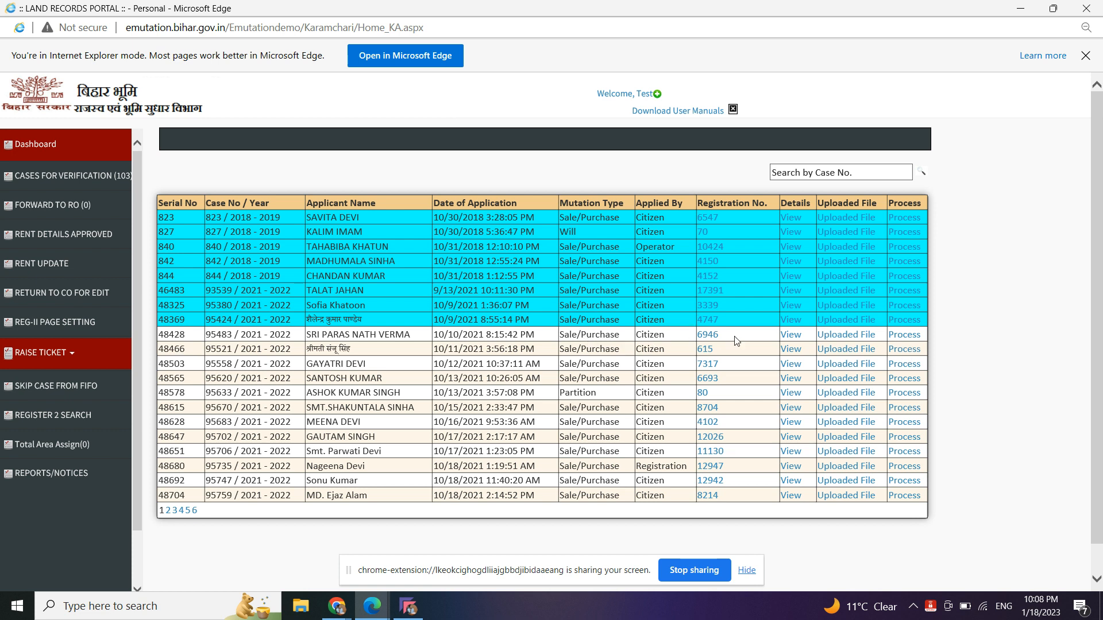
# - Open case 95483 (serial 48428) for processing and view the top of its page
pyautogui.click(904, 337)
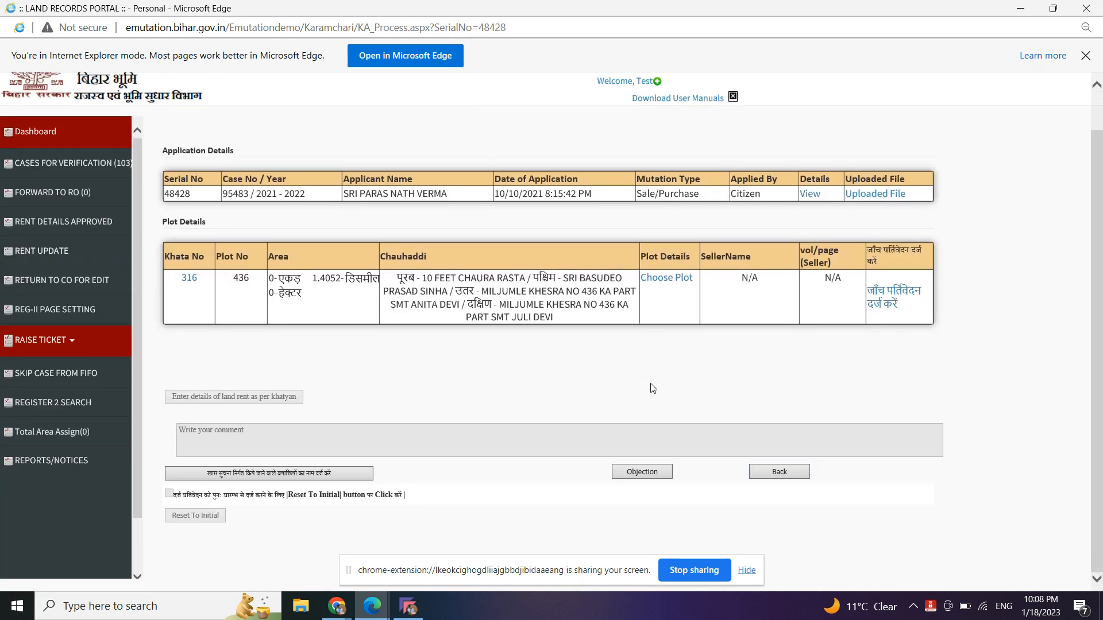
pyautogui.scroll(1, 653, 389)
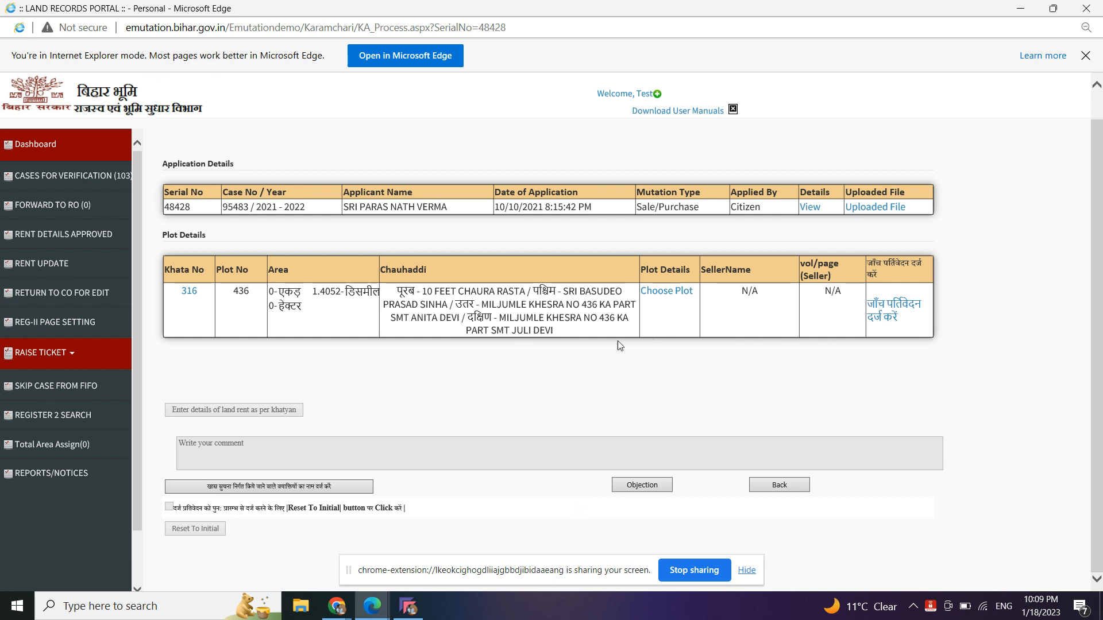
# - Choose the seller's plot entry with area 28.8726 on khata 316, plot 436
pyautogui.click(650, 291)
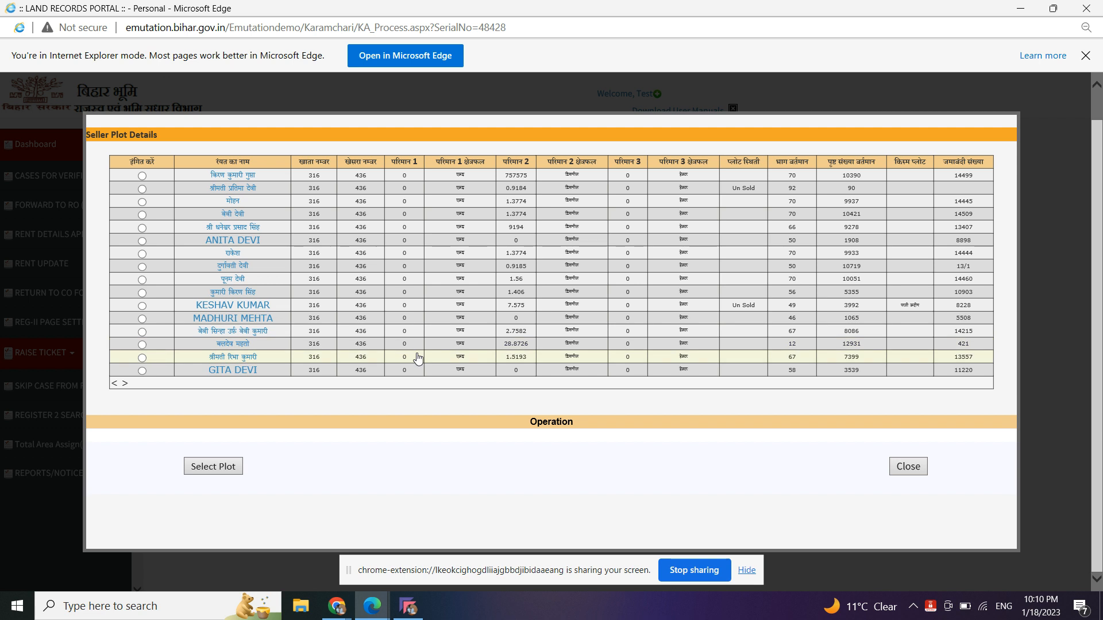
pyautogui.click(143, 346)
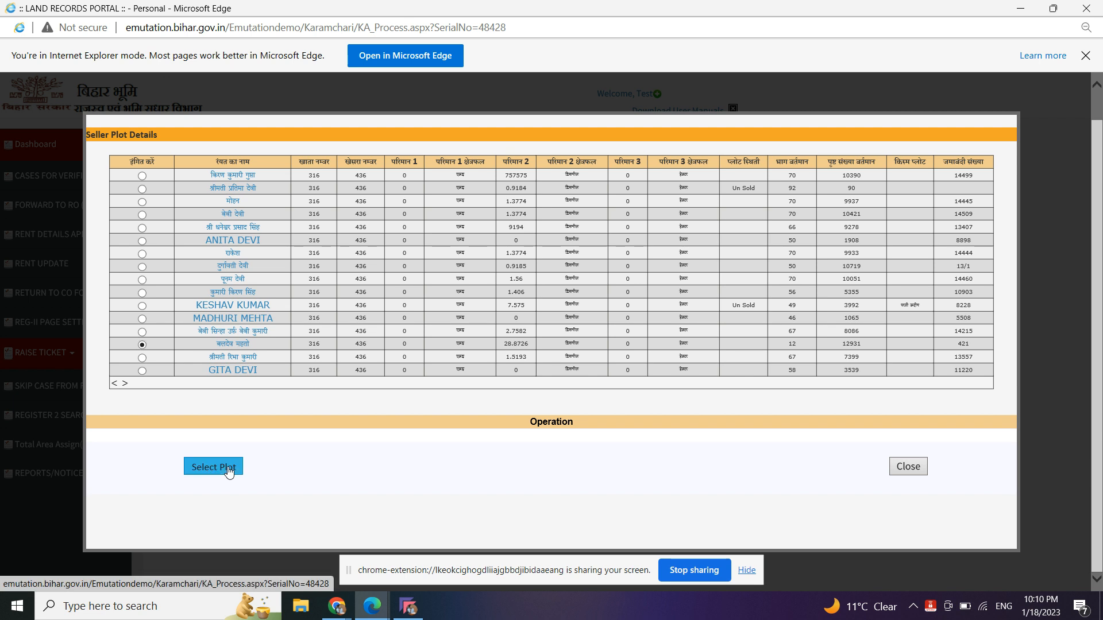
pyautogui.click(233, 471)
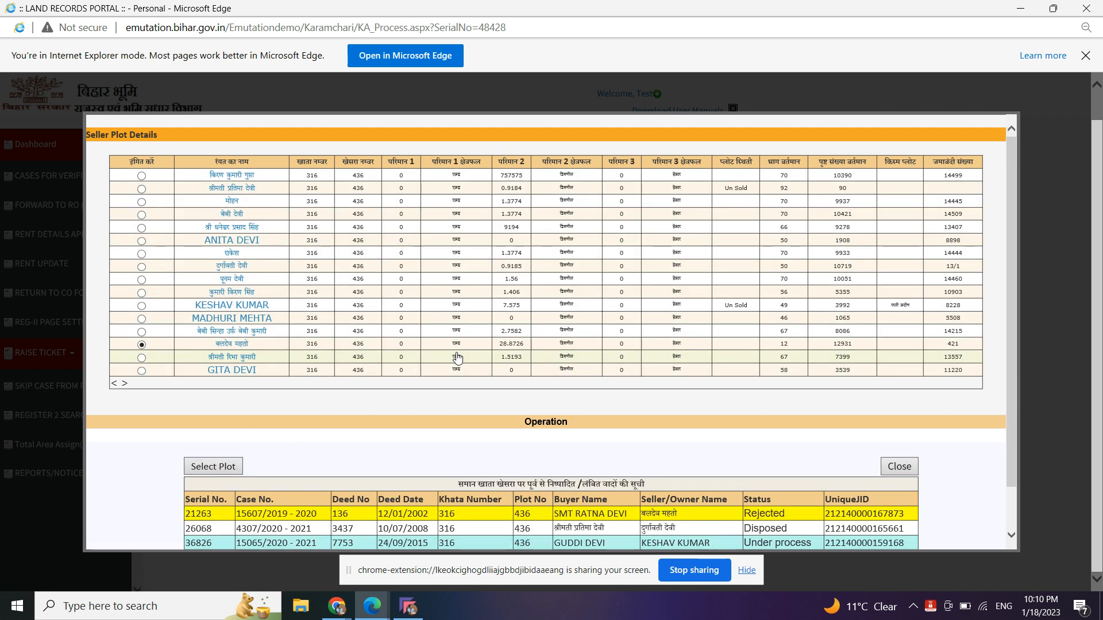
pyautogui.scroll(-1, 457, 357)
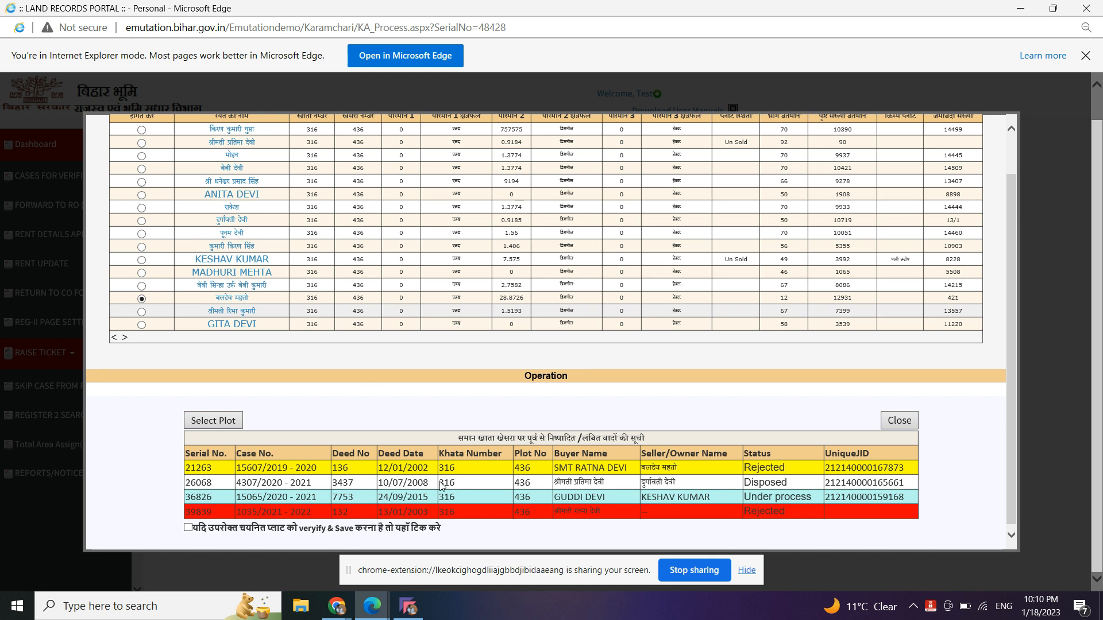
pyautogui.scroll(1, 309, 349)
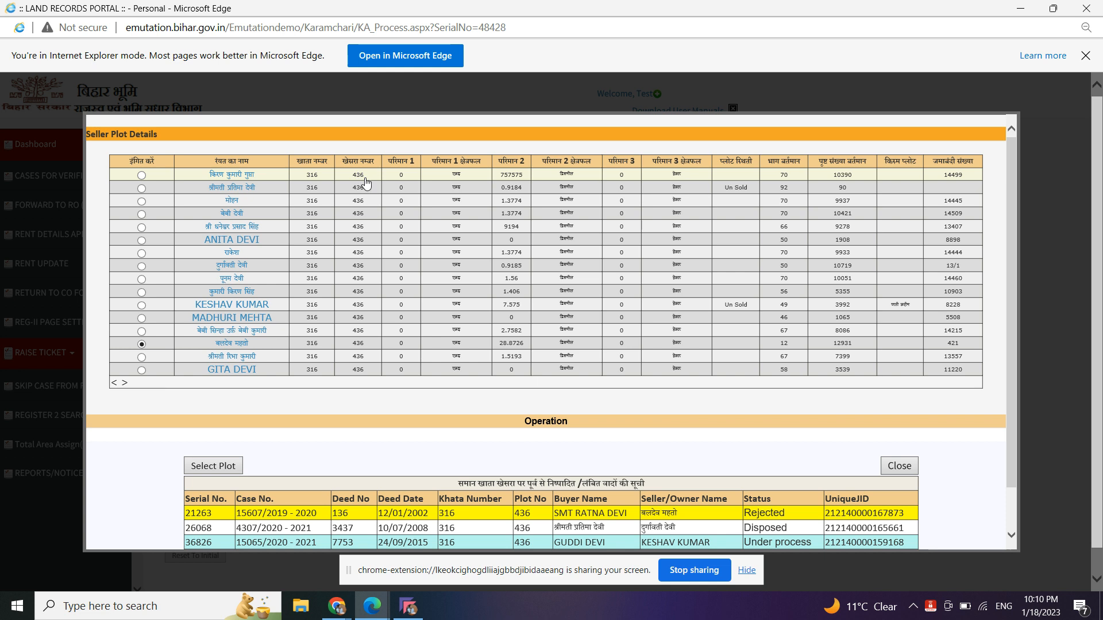
pyautogui.scroll(-1, 431, 394)
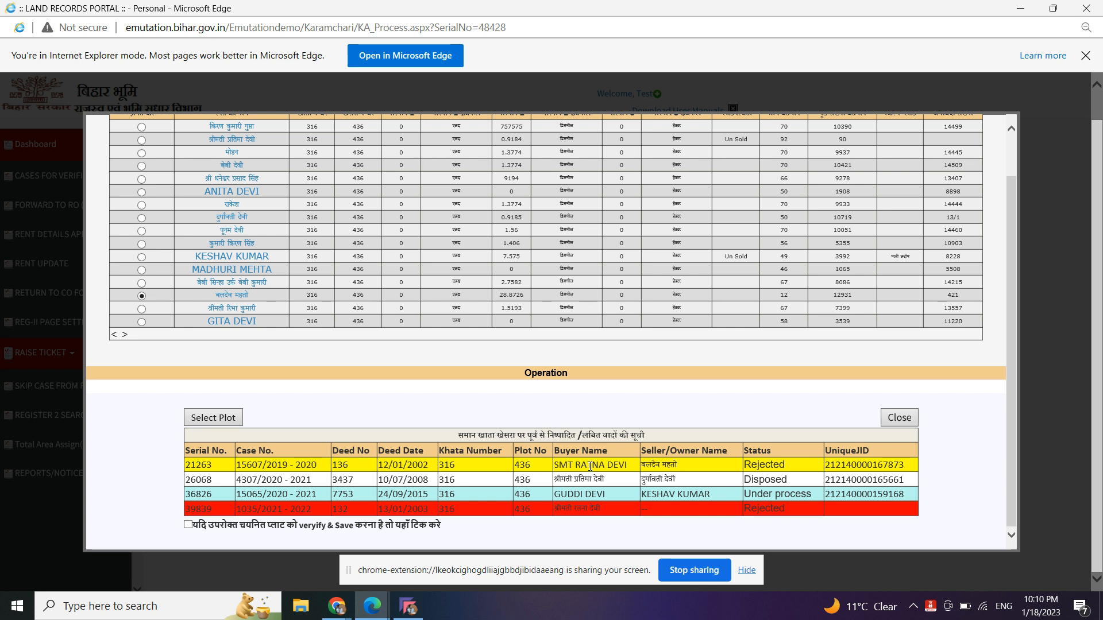
pyautogui.scroll(2, 590, 466)
pyautogui.scroll(-1, 592, 470)
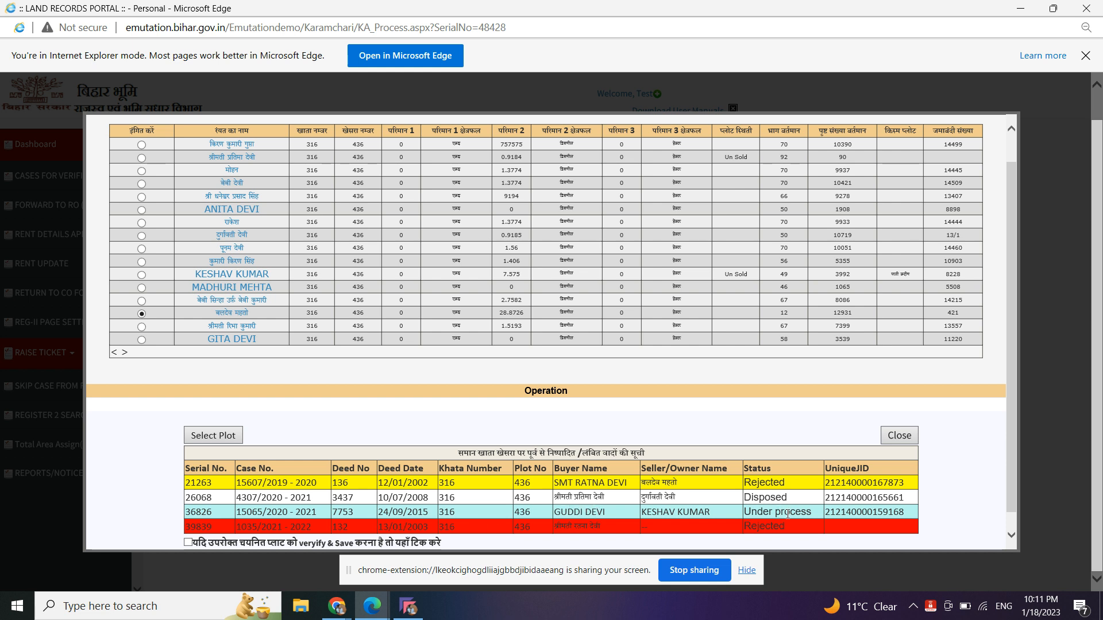
pyautogui.scroll(-1, 375, 514)
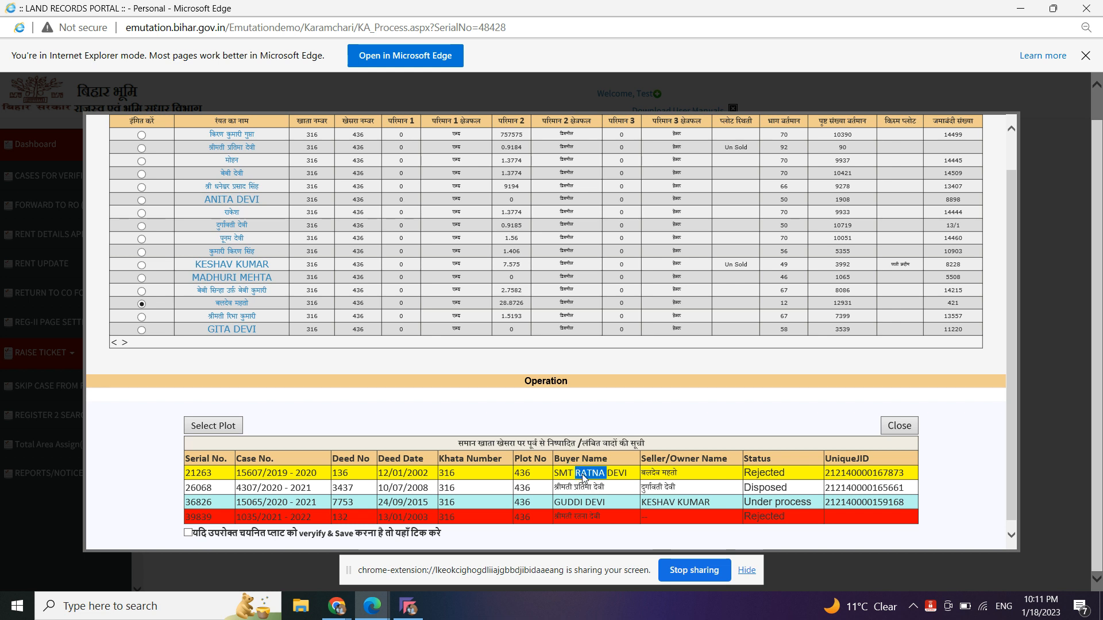
pyautogui.scroll(1, 501, 380)
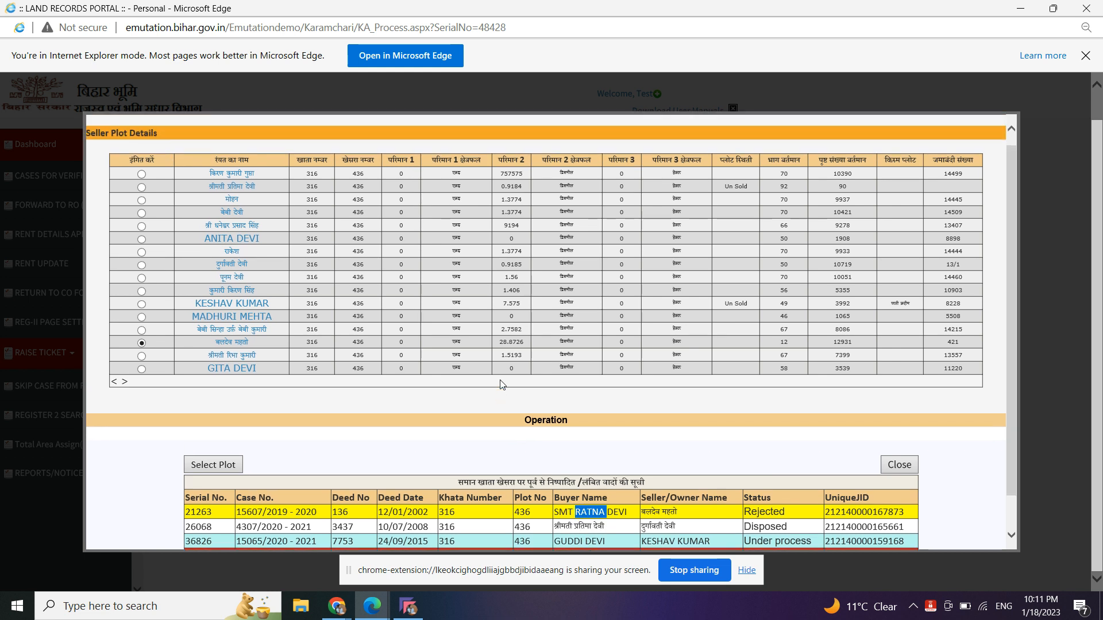
pyautogui.scroll(-1, 503, 385)
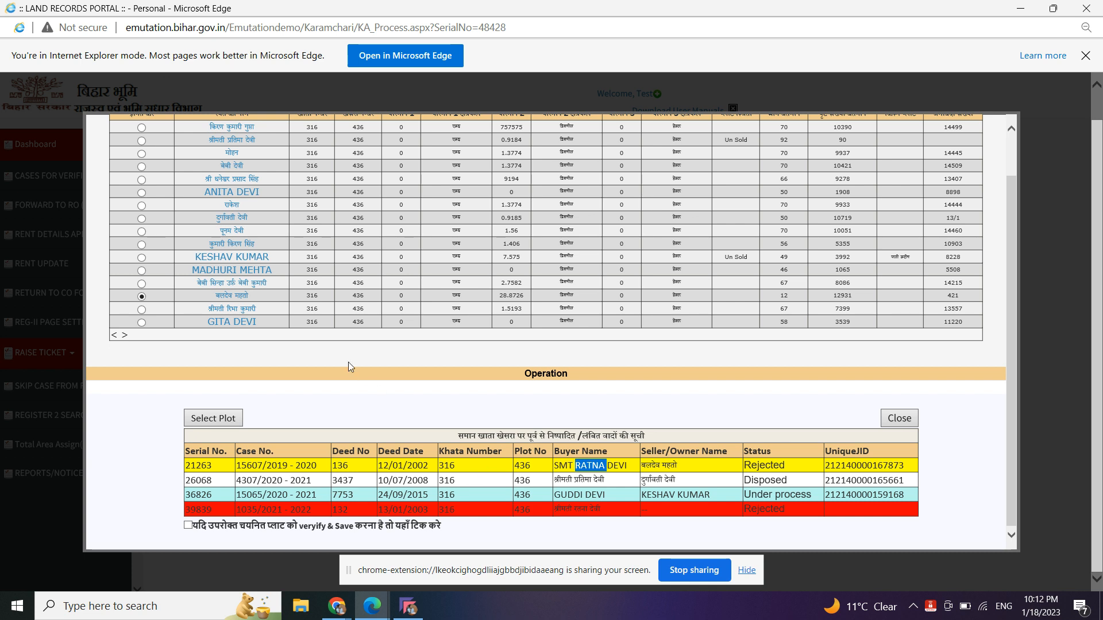
pyautogui.scroll(2, 333, 356)
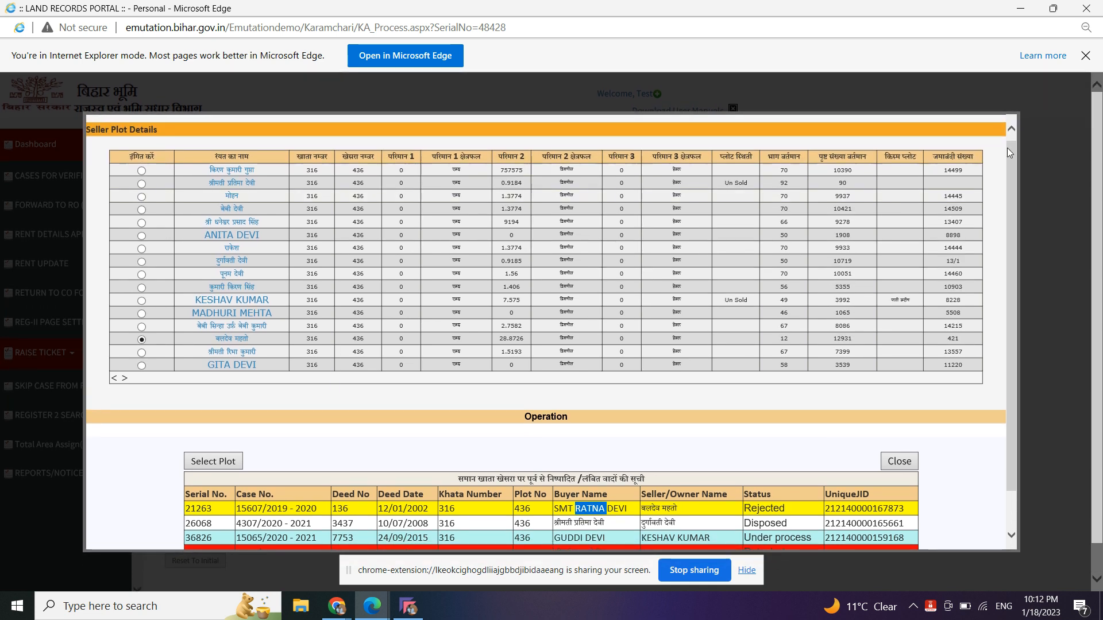
pyautogui.scroll(-2, 513, 455)
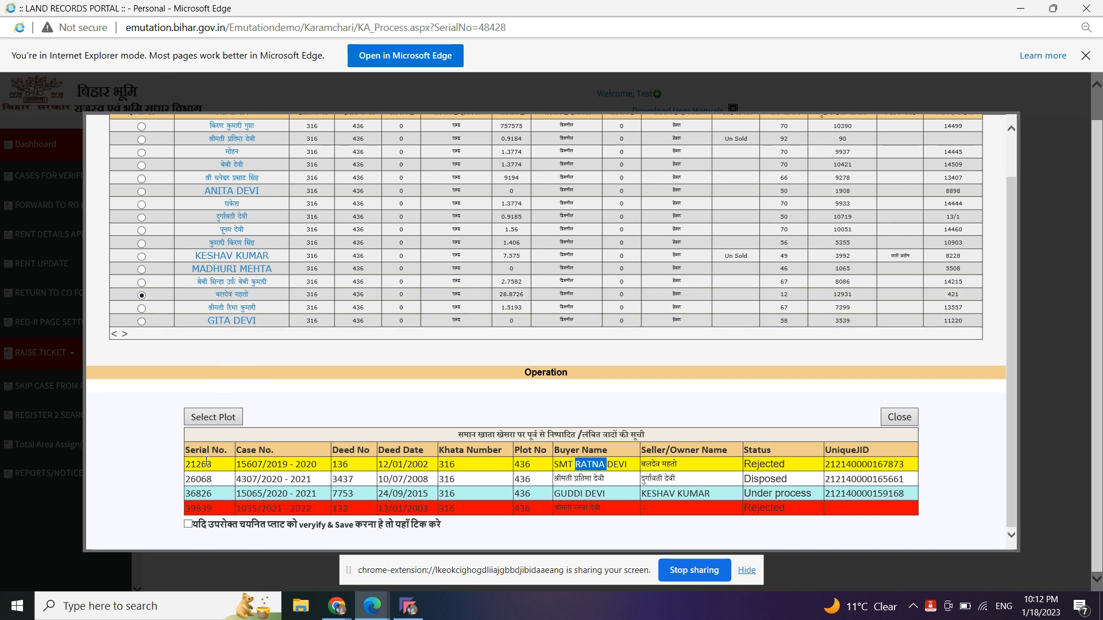
pyautogui.click(187, 524)
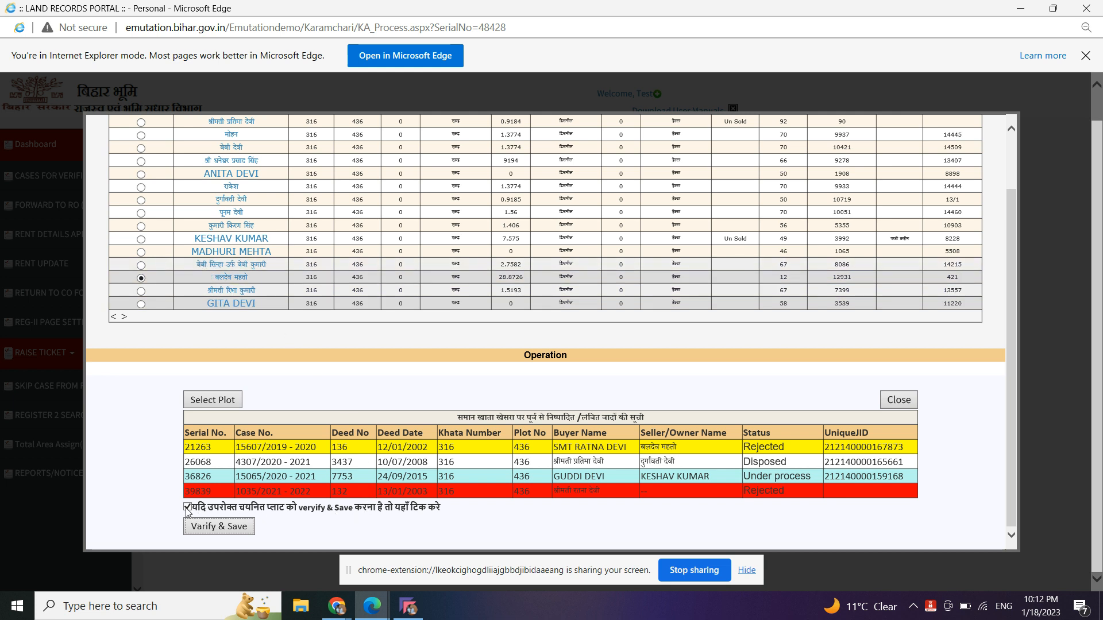
# - Save the chosen plot, close Seller Plot Details, and open plot 436's Karmchari inspection report
pyautogui.click(207, 526)
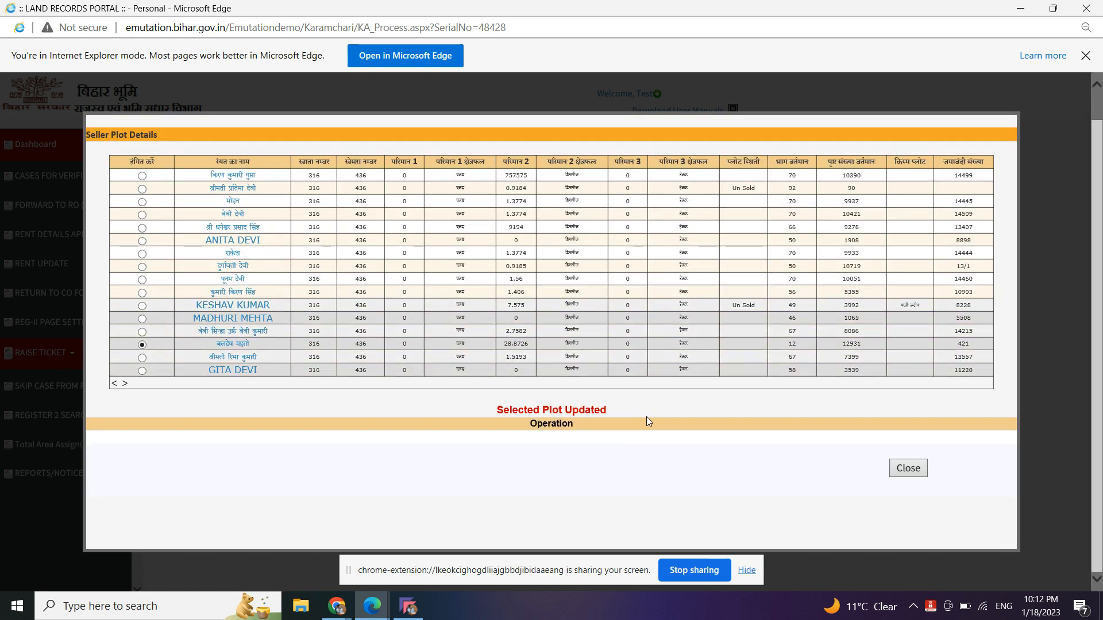
pyautogui.click(908, 470)
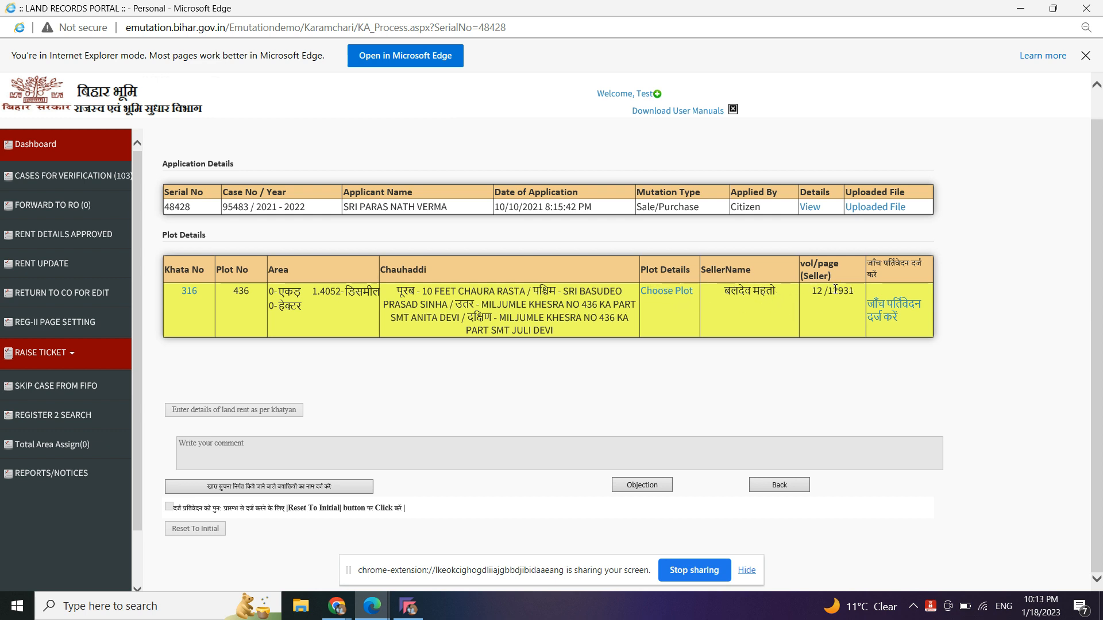
pyautogui.click(893, 321)
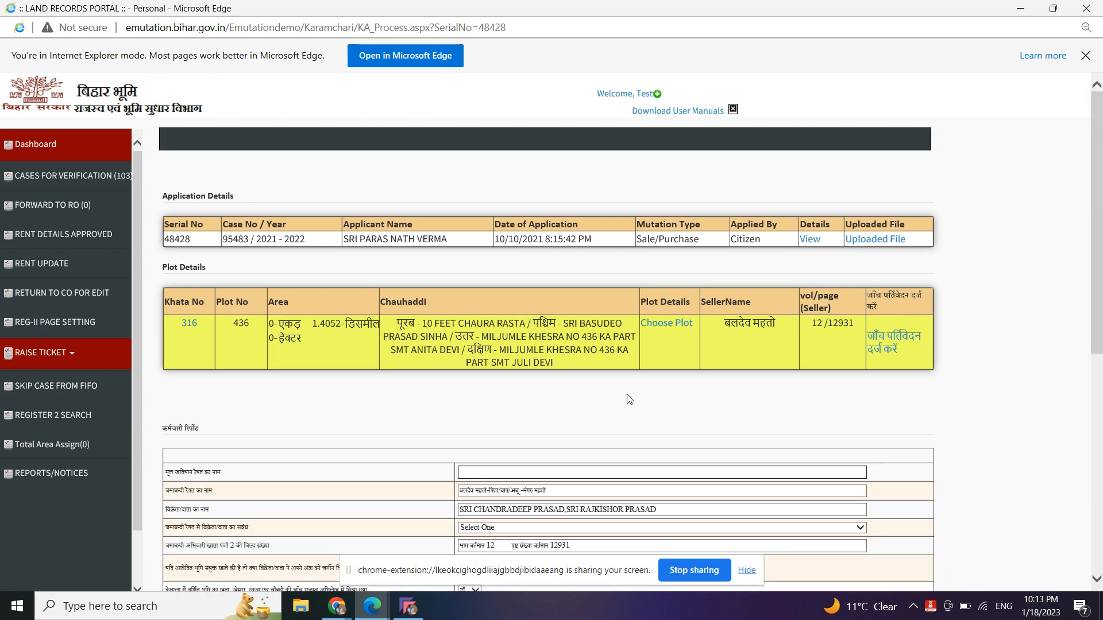
# - Set original raiyat to Khatiyani Raiyat, seller relation to अन्य, and deed-copy attached to नही
pyautogui.scroll(-3, 630, 400)
pyautogui.click(571, 290)
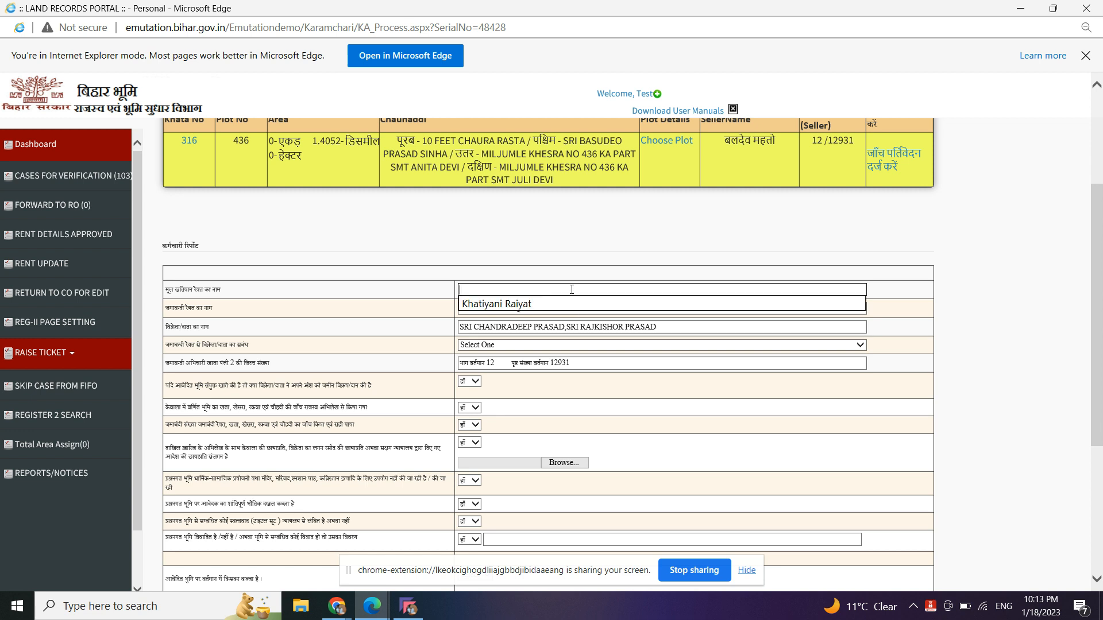
pyautogui.click(570, 302)
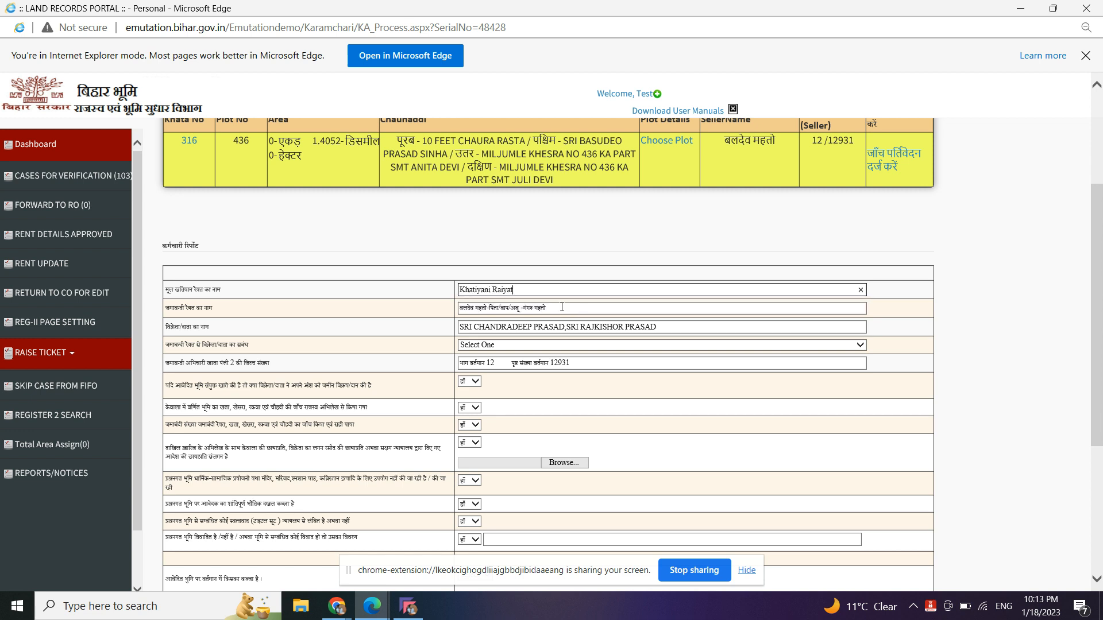
pyautogui.click(539, 328)
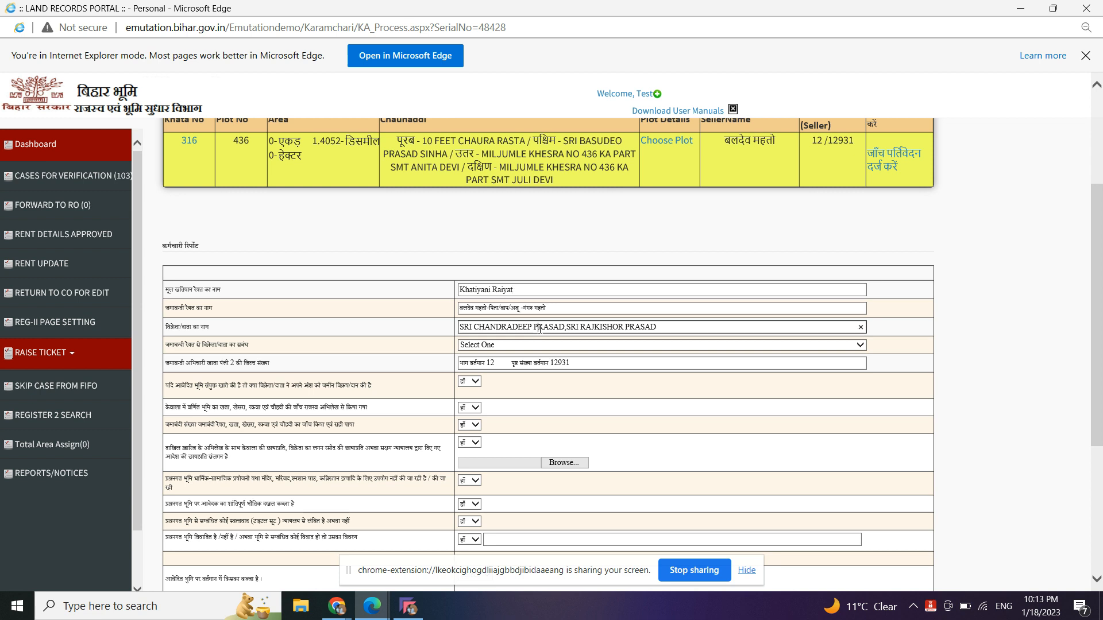
pyautogui.click(508, 345)
pyautogui.scroll(-10, 493, 366)
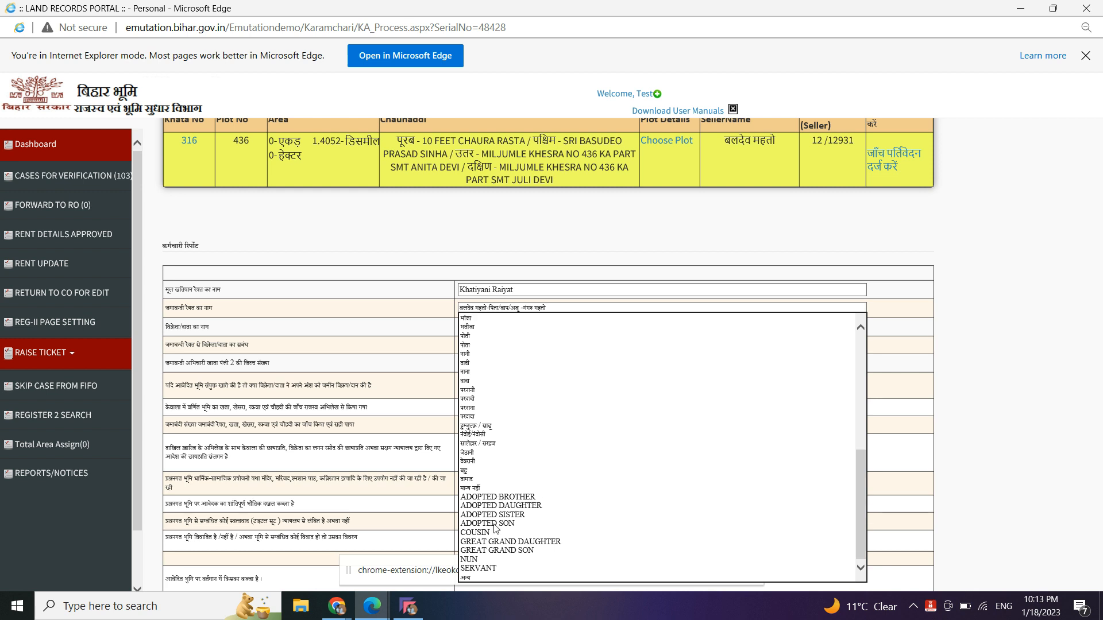
pyautogui.click(489, 578)
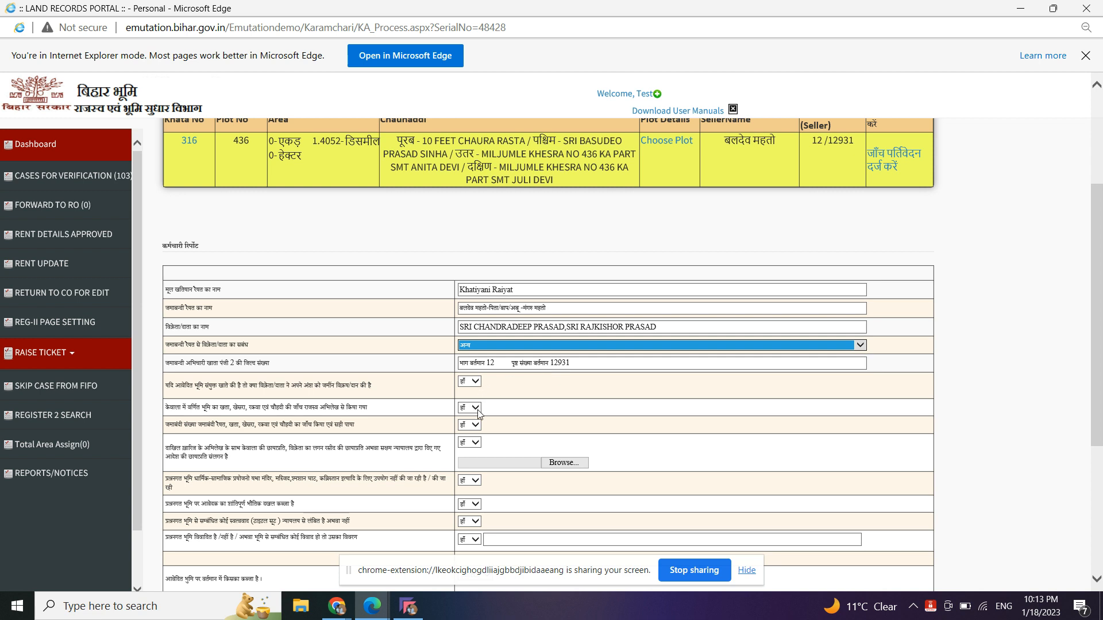
pyautogui.click(476, 442)
pyautogui.click(472, 458)
pyautogui.scroll(-1, 473, 458)
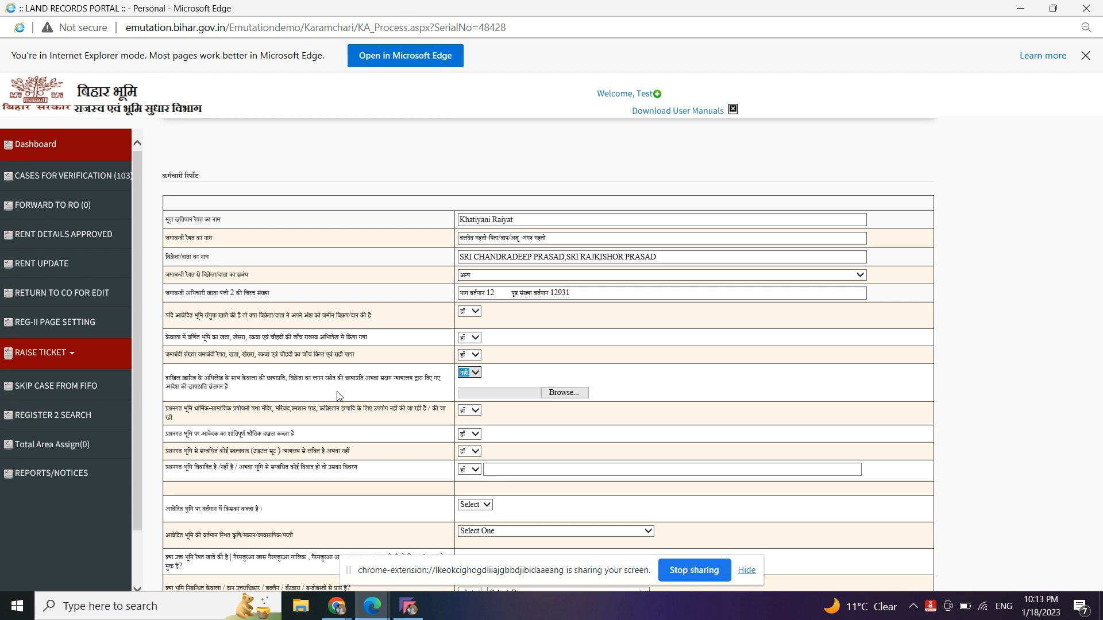
# - Answer religious use नही, peaceful possession हाँ, title suit नही and land dispute नही
pyautogui.keyDown('ctrl'); pyautogui.scroll(3, 339, 395); pyautogui.keyUp('ctrl')
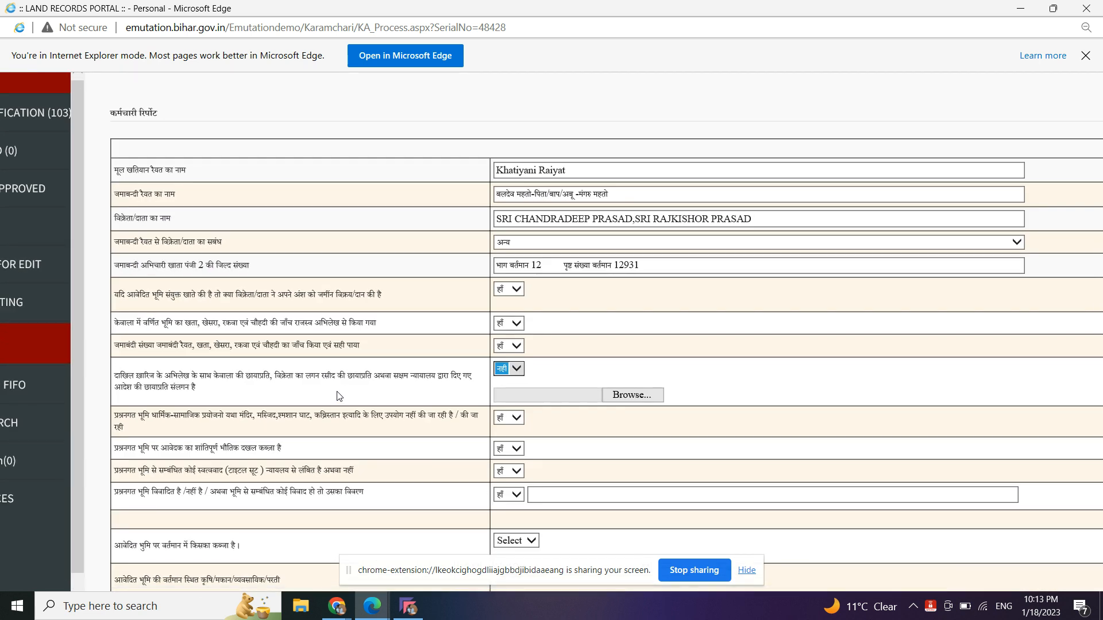
pyautogui.scroll(-2, 339, 396)
pyautogui.keyDown('ctrl'); pyautogui.scroll(2, 339, 395); pyautogui.keyUp('ctrl')
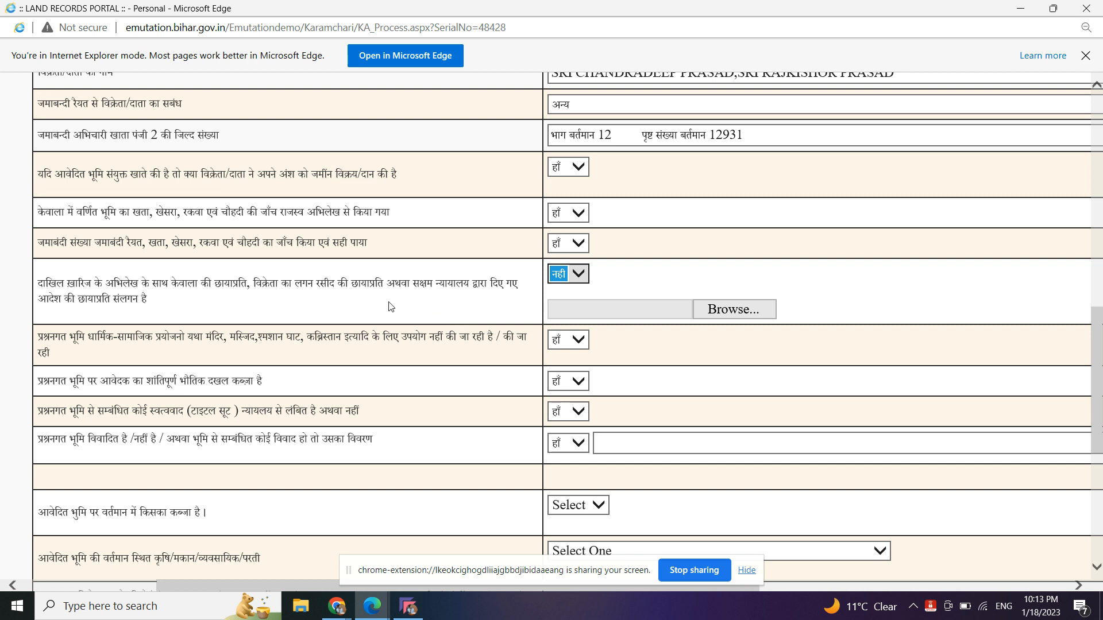
pyautogui.click(578, 339)
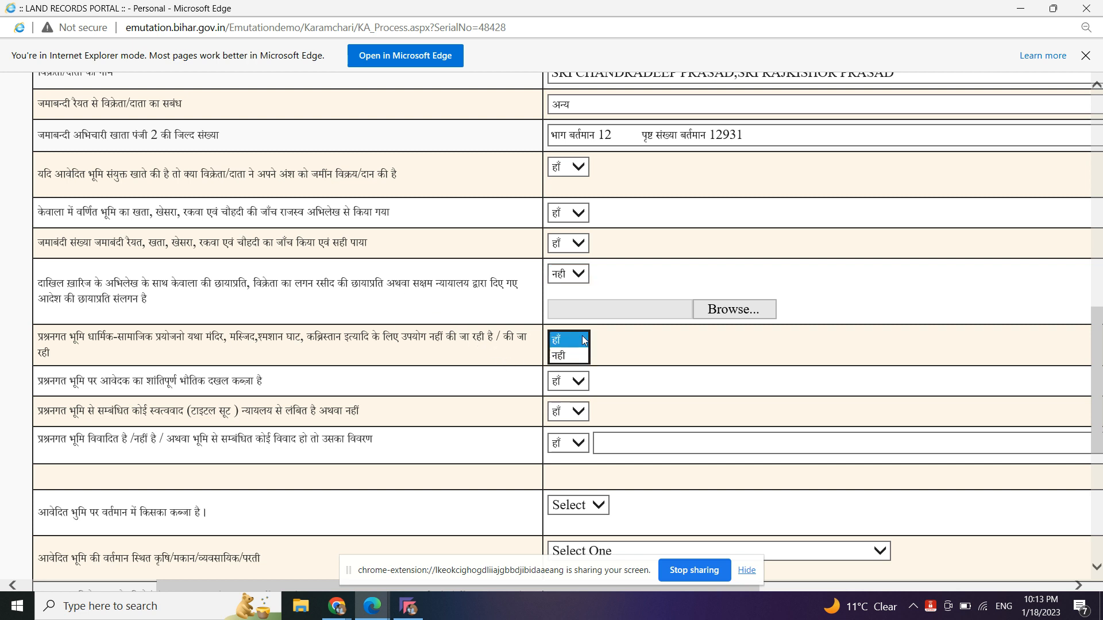
pyautogui.click(582, 372)
pyautogui.click(580, 379)
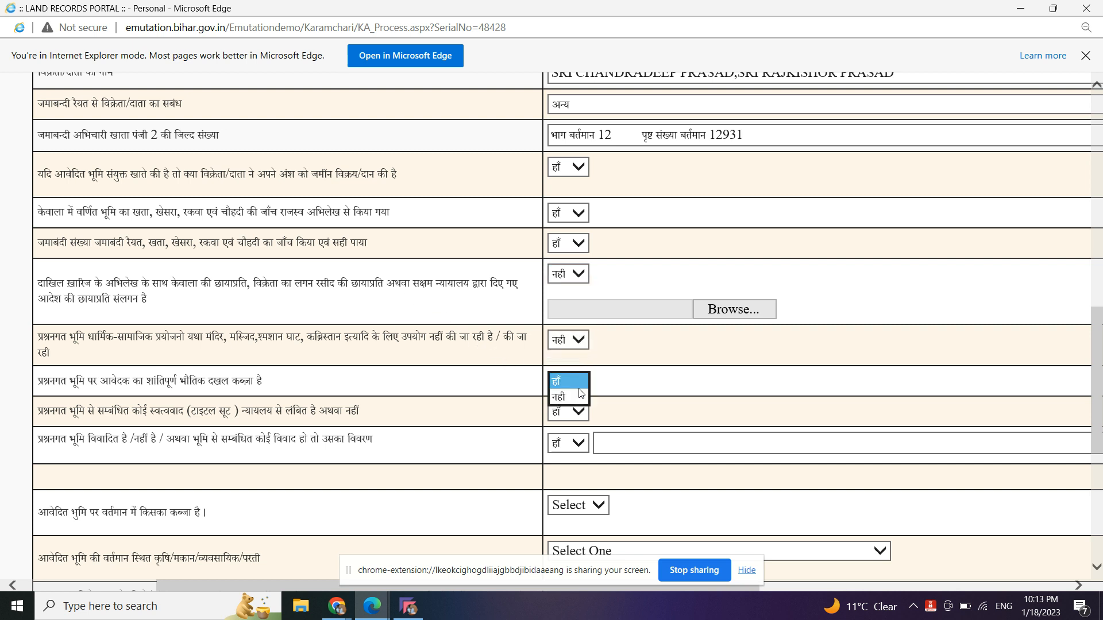
pyautogui.click(583, 413)
pyautogui.click(582, 389)
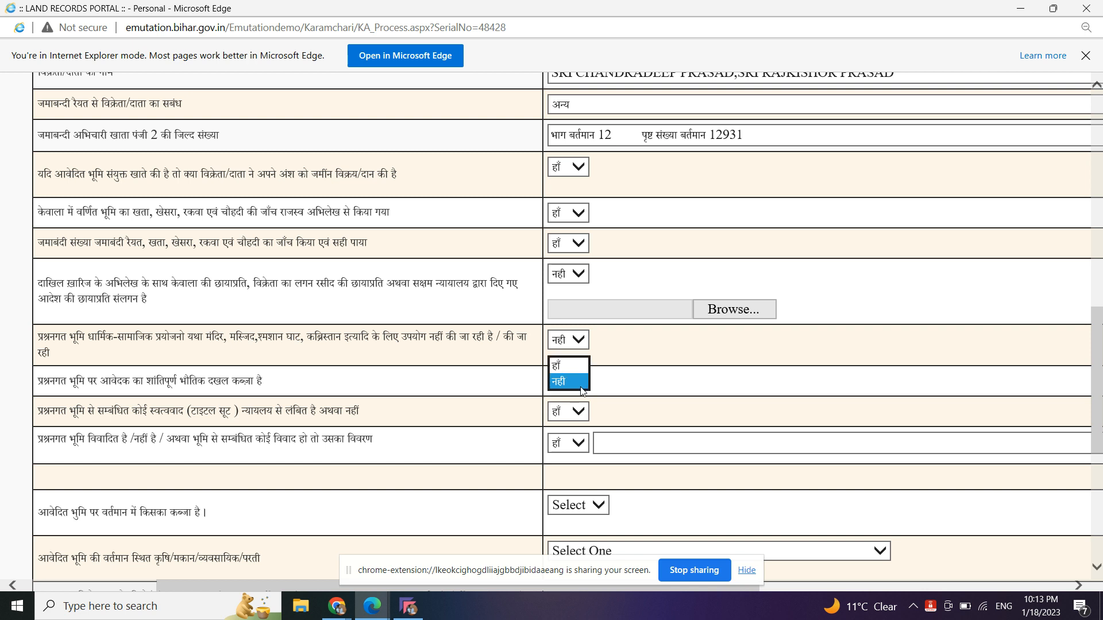
pyautogui.click(580, 363)
pyautogui.click(584, 412)
pyautogui.click(566, 427)
pyautogui.click(577, 442)
pyautogui.click(578, 460)
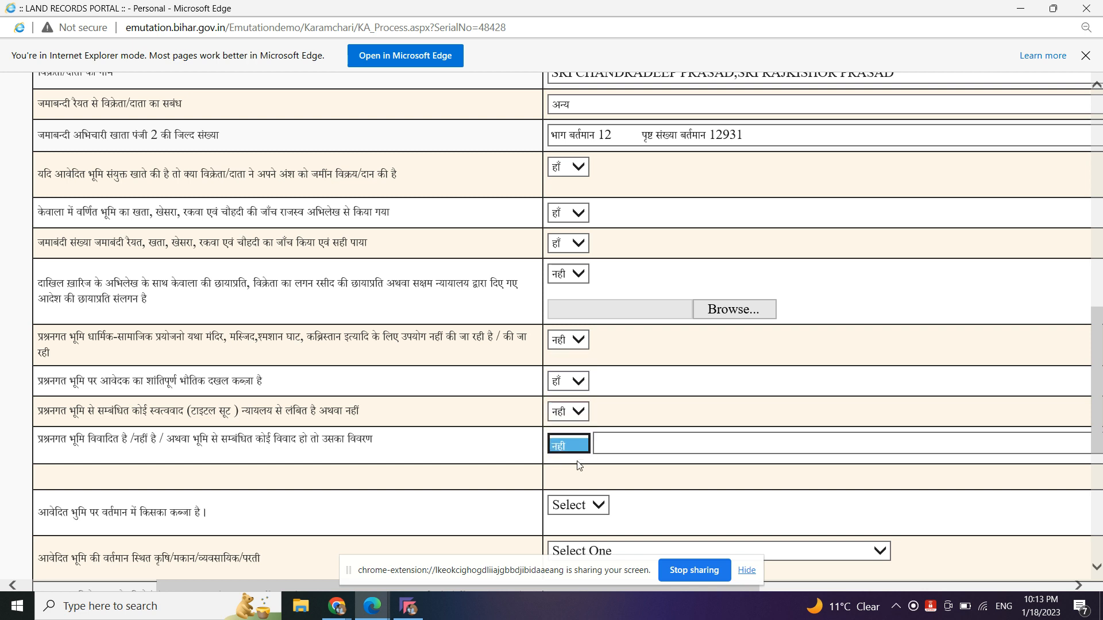
pyautogui.scroll(-3, 603, 287)
pyautogui.scroll(-4, 606, 276)
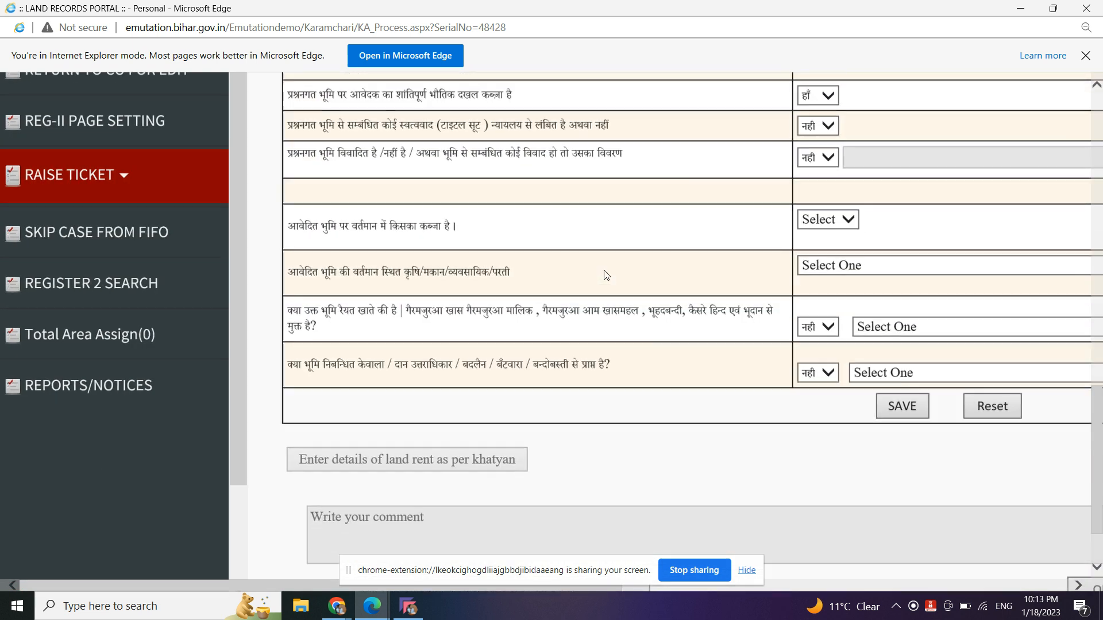
# - Set occupant क्रेता and land use परती, answer raiyati and registered-deed हाँ, and save
pyautogui.click(689, 227)
pyautogui.click(679, 238)
pyautogui.scroll(-5, 705, 288)
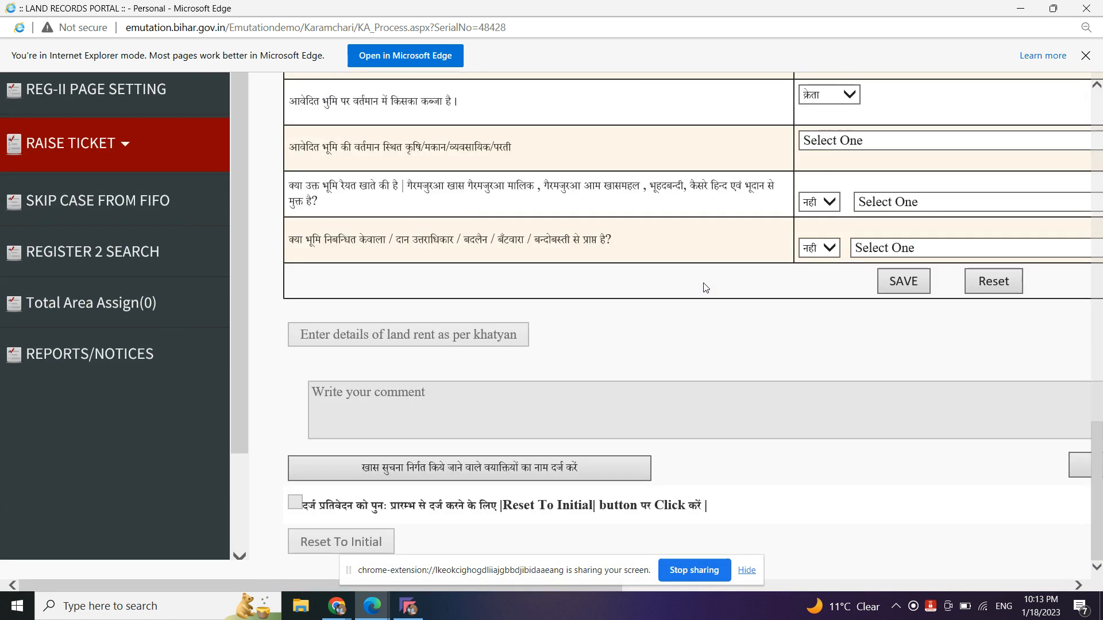
pyautogui.click(764, 173)
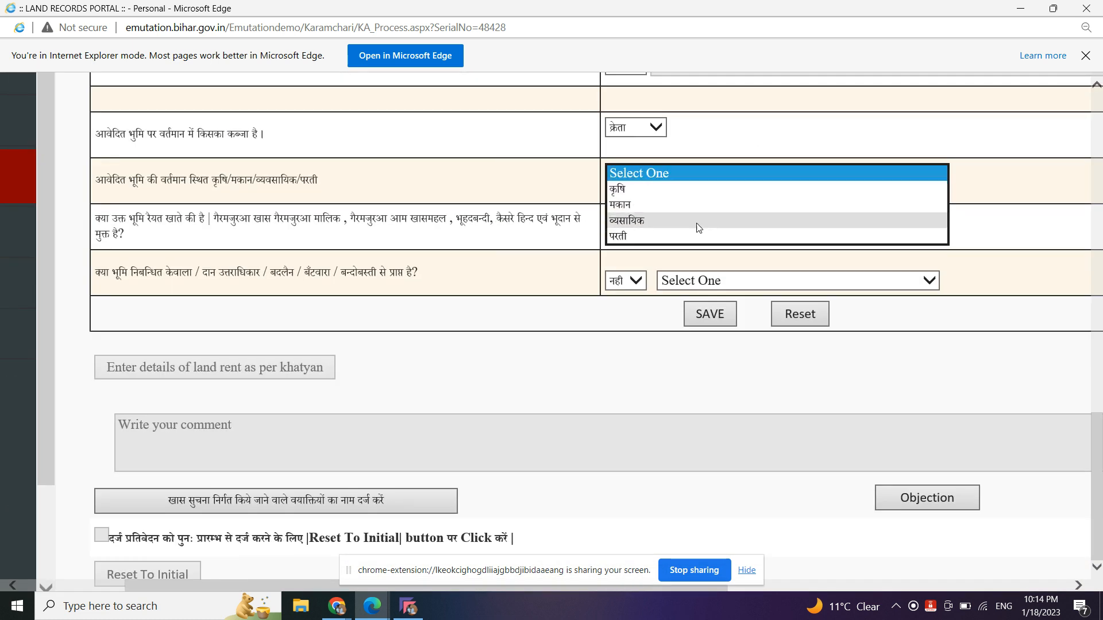
pyautogui.click(679, 238)
pyautogui.click(637, 235)
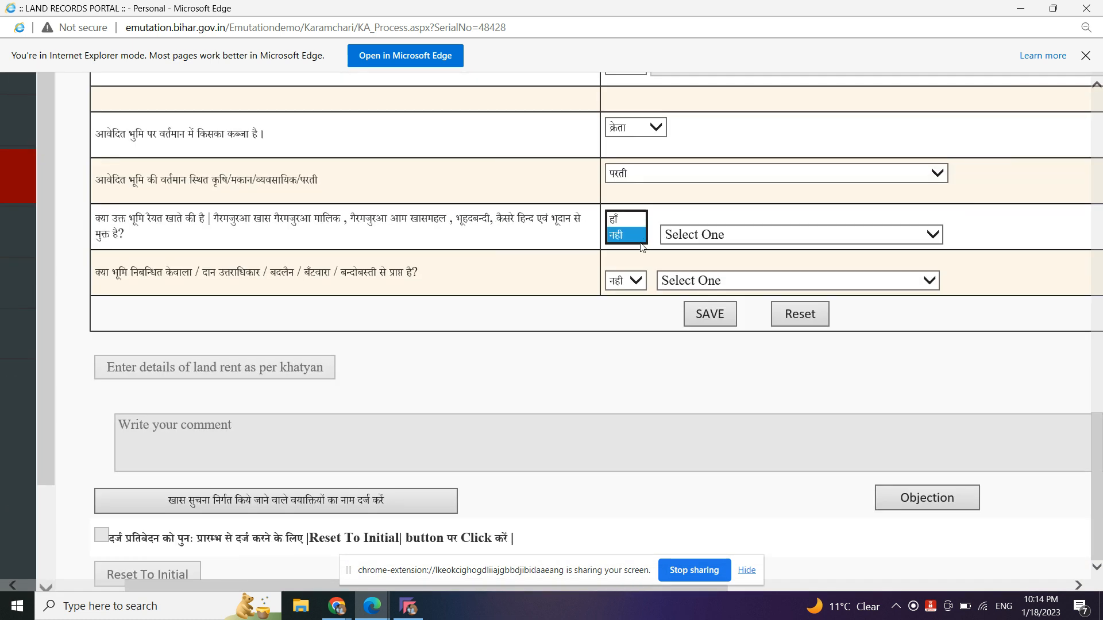
pyautogui.click(631, 219)
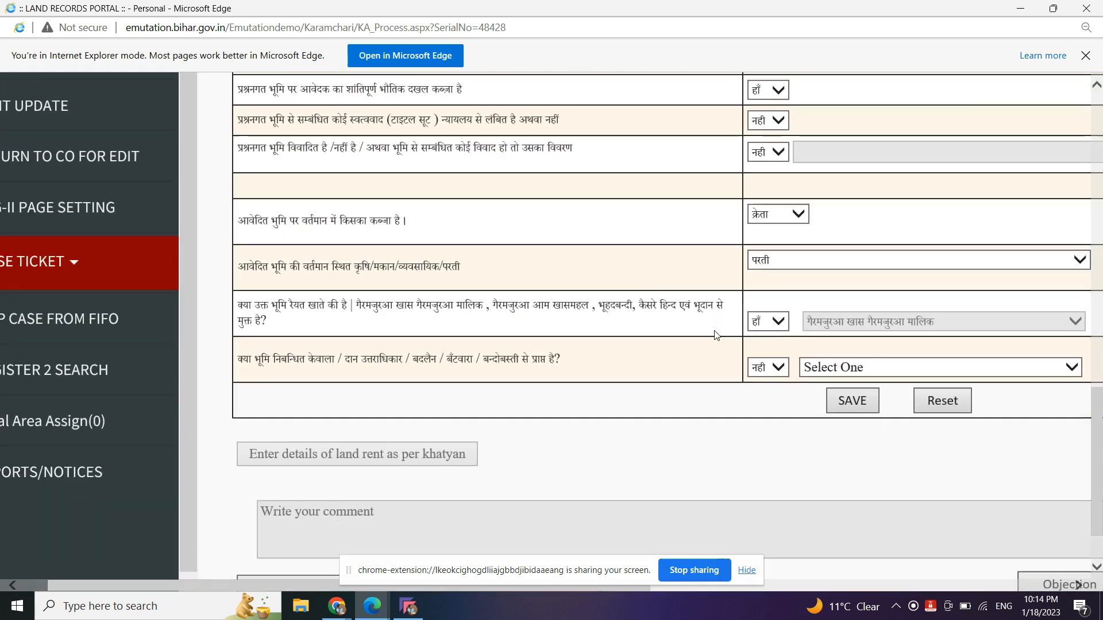
pyautogui.scroll(-1, 717, 336)
pyautogui.click(769, 348)
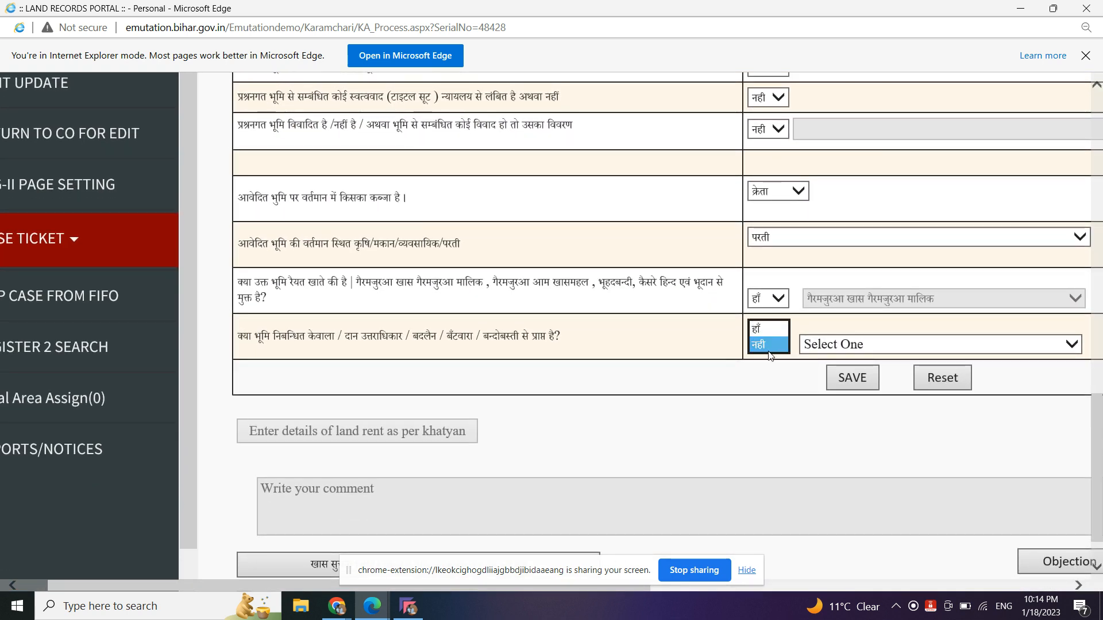
pyautogui.click(770, 328)
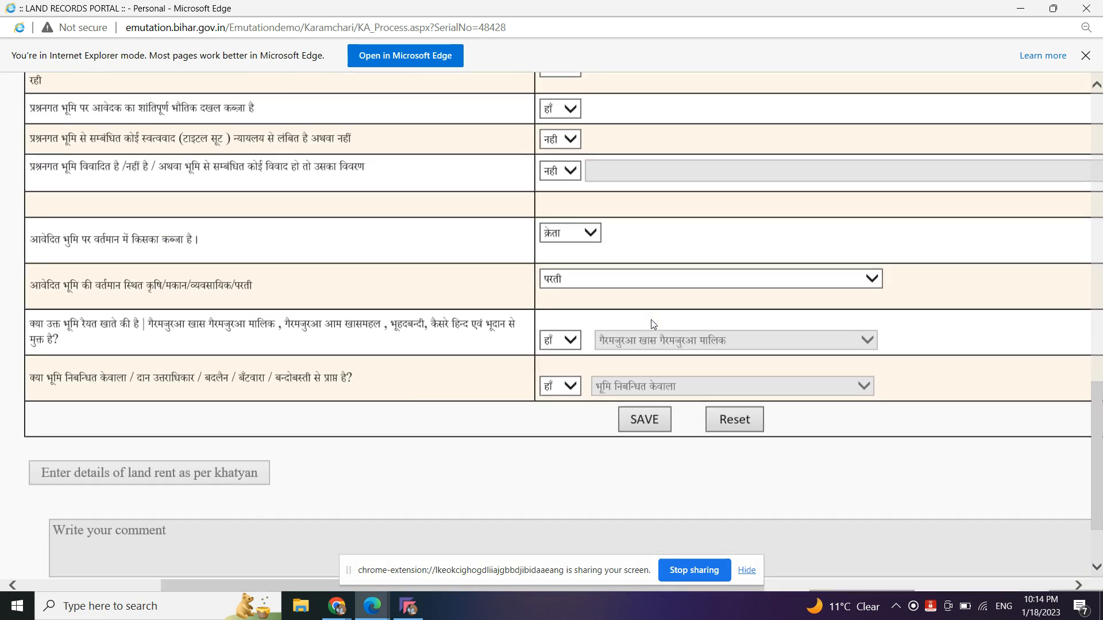
pyautogui.scroll(-1, 651, 320)
pyautogui.click(658, 405)
# - Confirm the 'कर्मचारी द्वारा दी गई सुचनाएं संचित की गई' message for the saved Karmchari report
pyautogui.scroll(5, 672, 368)
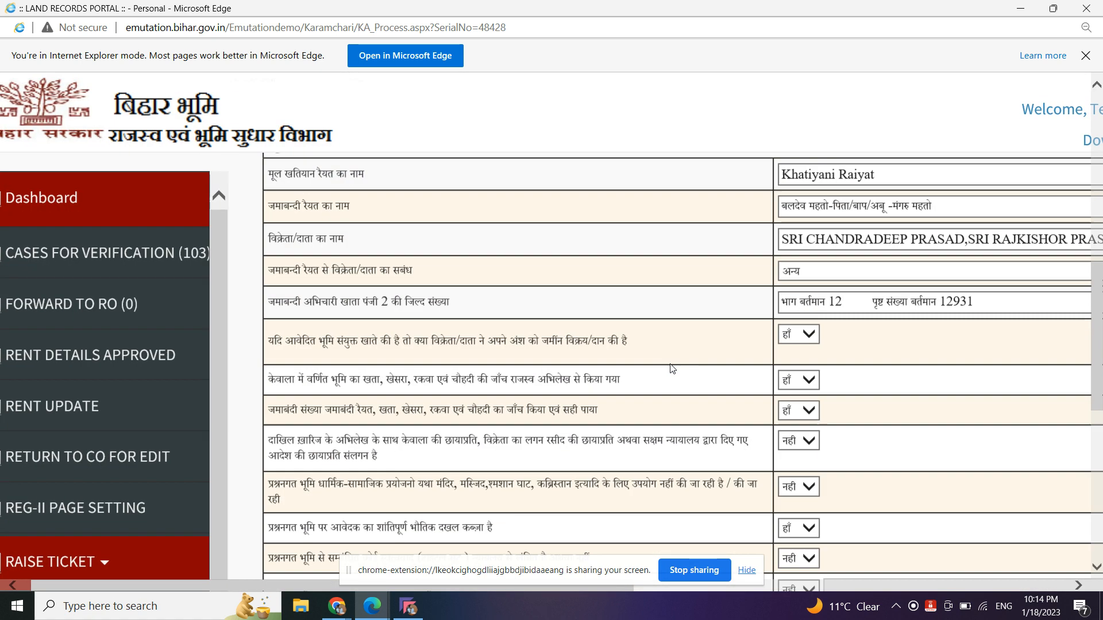
pyautogui.scroll(-7, 586, 328)
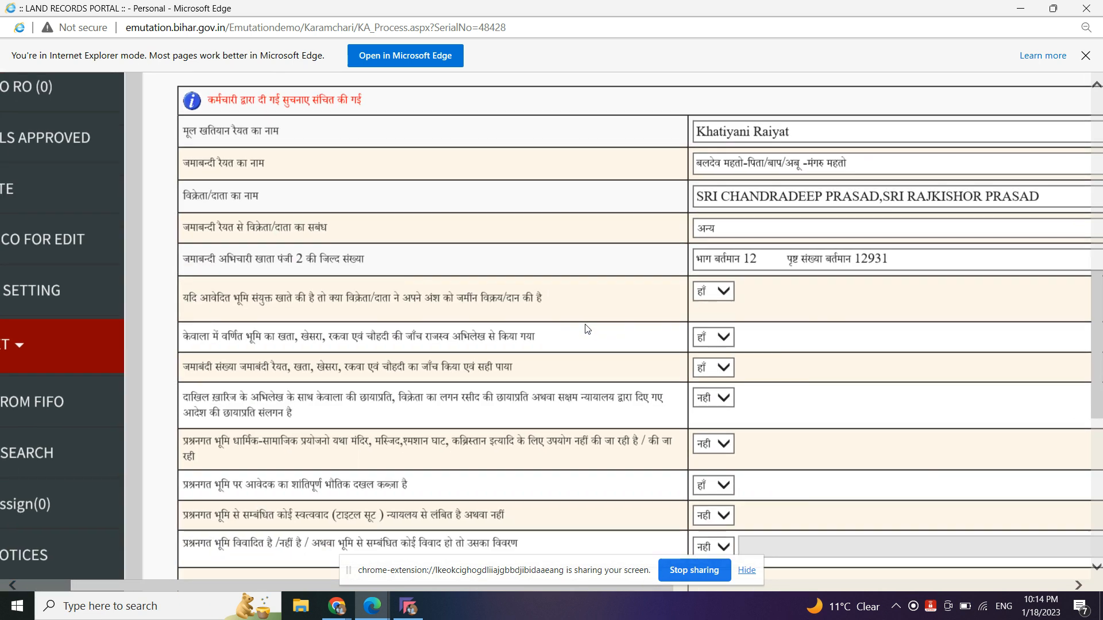
pyautogui.hscroll(4, 586, 328)
pyautogui.scroll(-5, 586, 329)
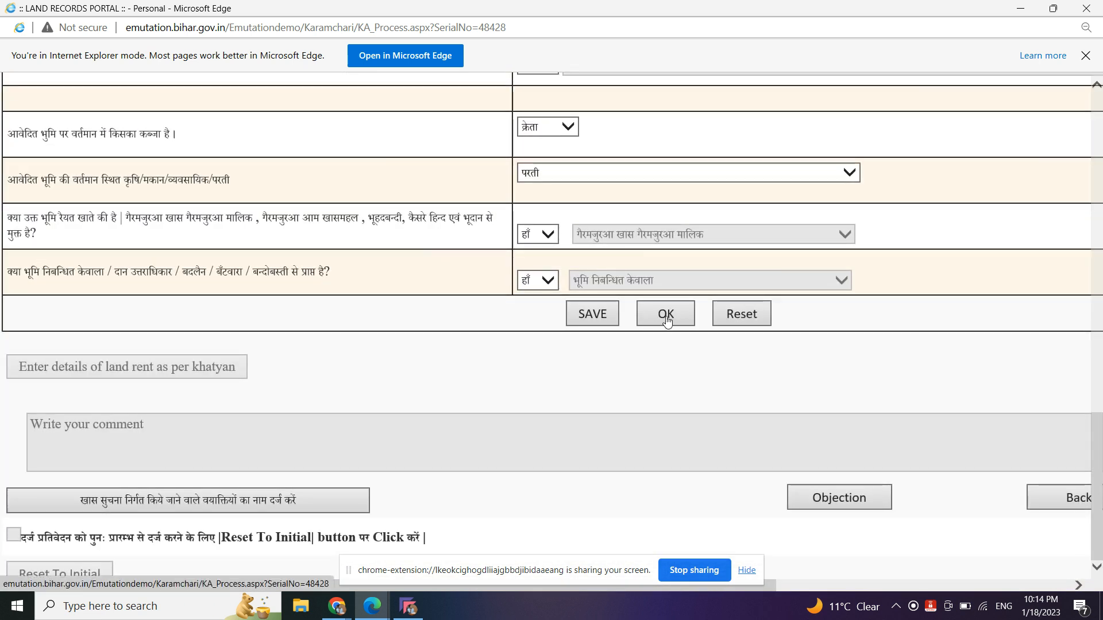
pyautogui.click(667, 321)
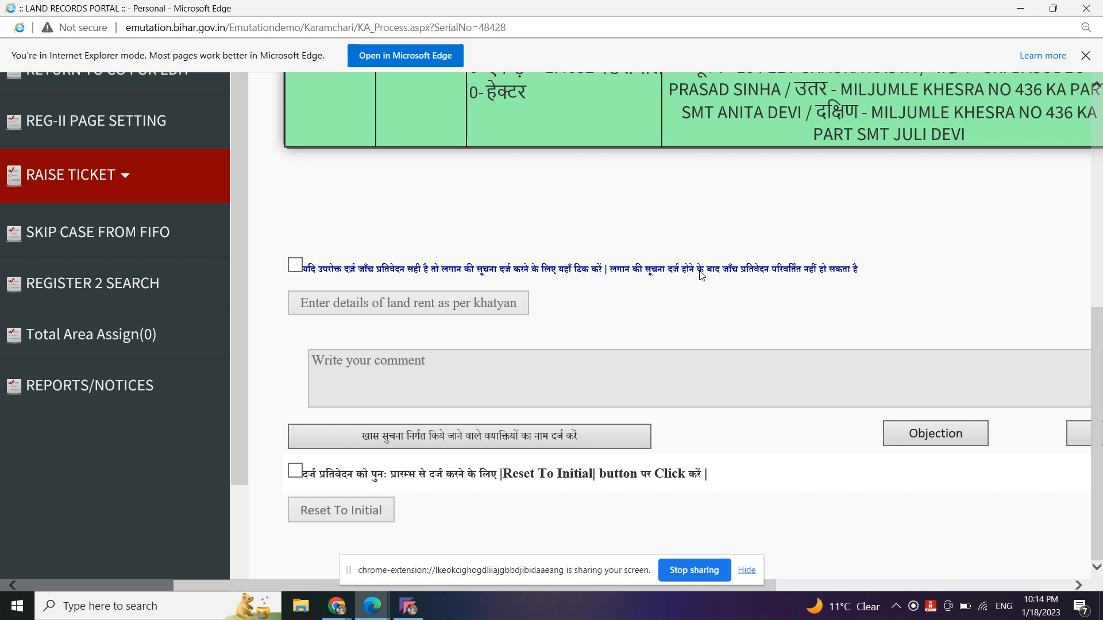
# - Review the plot table and tick the box confirming the investigation report is correct
pyautogui.scroll(2, 750, 276)
pyautogui.hscroll(7, 750, 275)
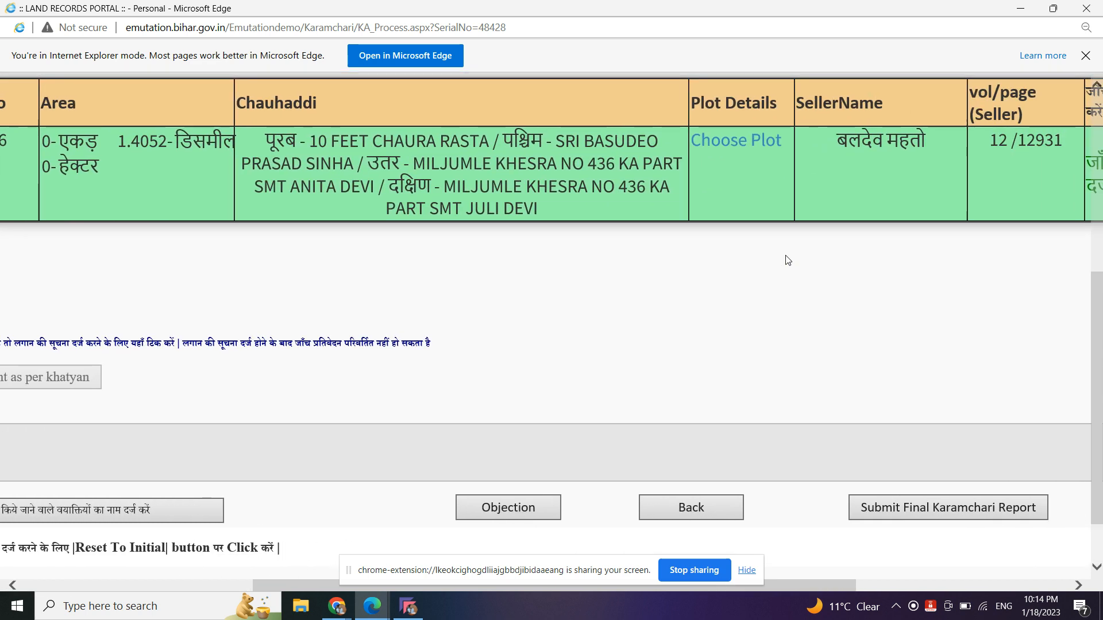
pyautogui.scroll(1, 915, 143)
pyautogui.hscroll(3, 915, 144)
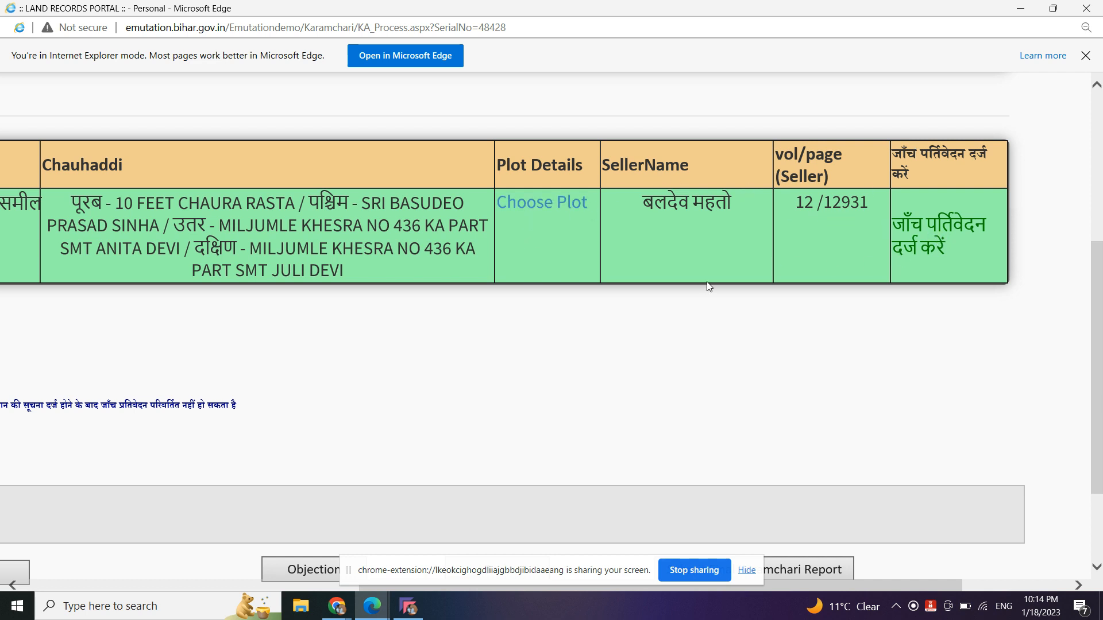
pyautogui.hscroll(-1, 705, 281)
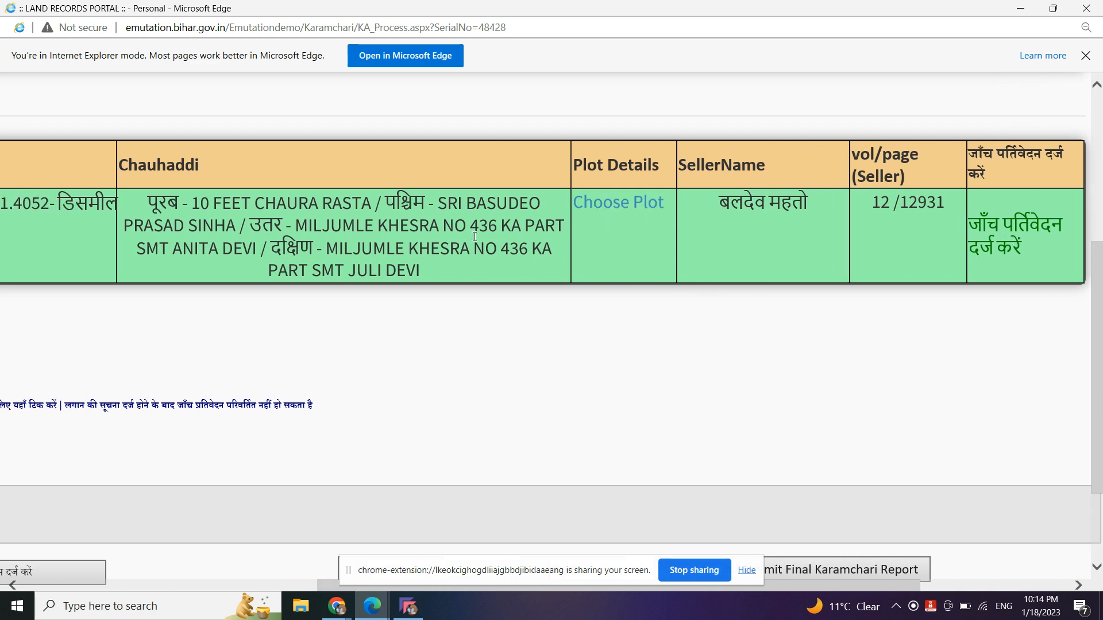
pyautogui.scroll(-5, 627, 228)
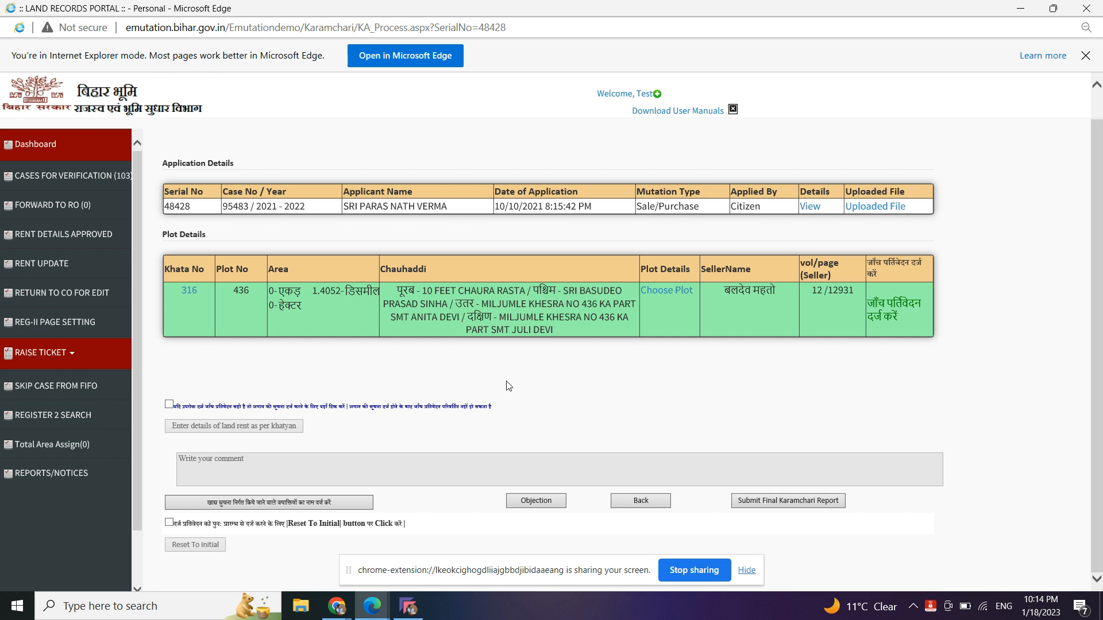
pyautogui.click(169, 404)
# - Fix plot 436's rent at 2.80 counted from 2001-2002 and save it
pyautogui.click(228, 433)
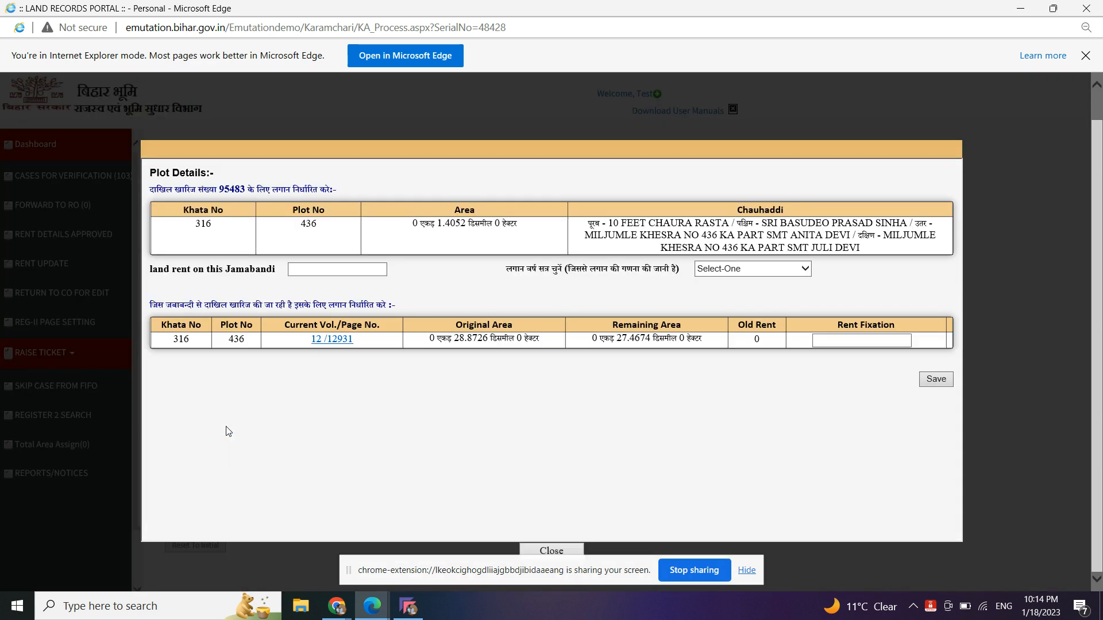
pyautogui.click(372, 269)
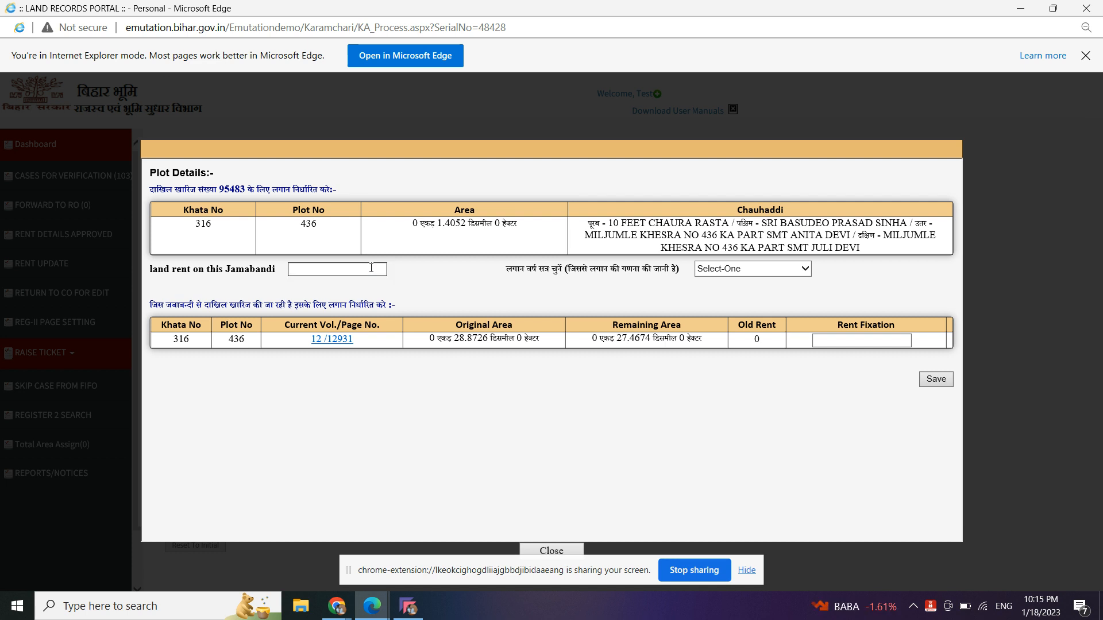
pyautogui.write('0.')
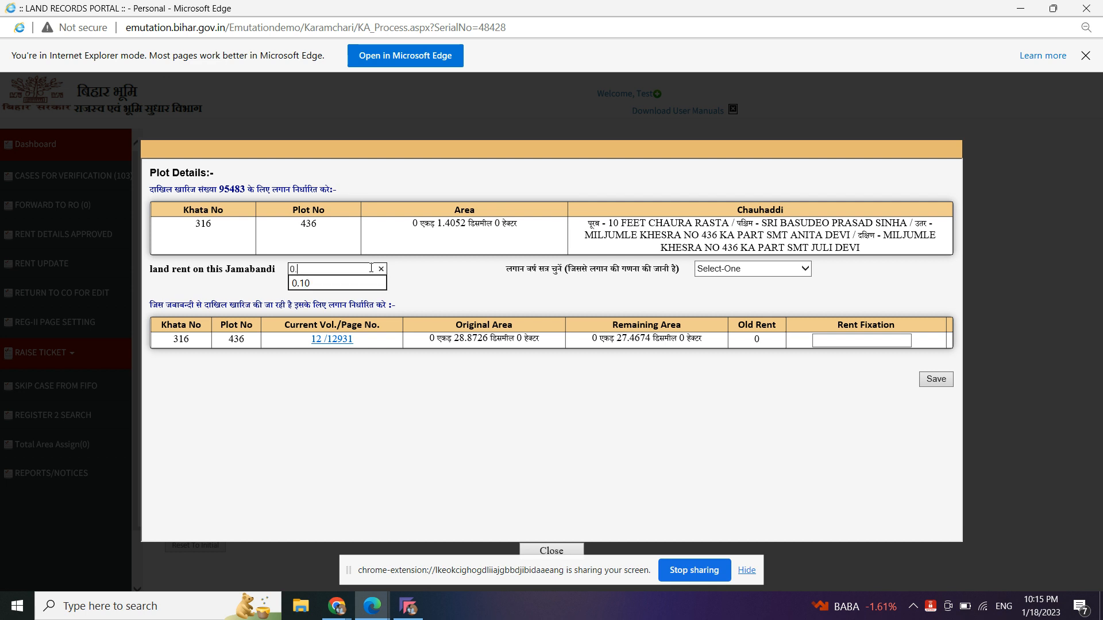
pyautogui.write('20')
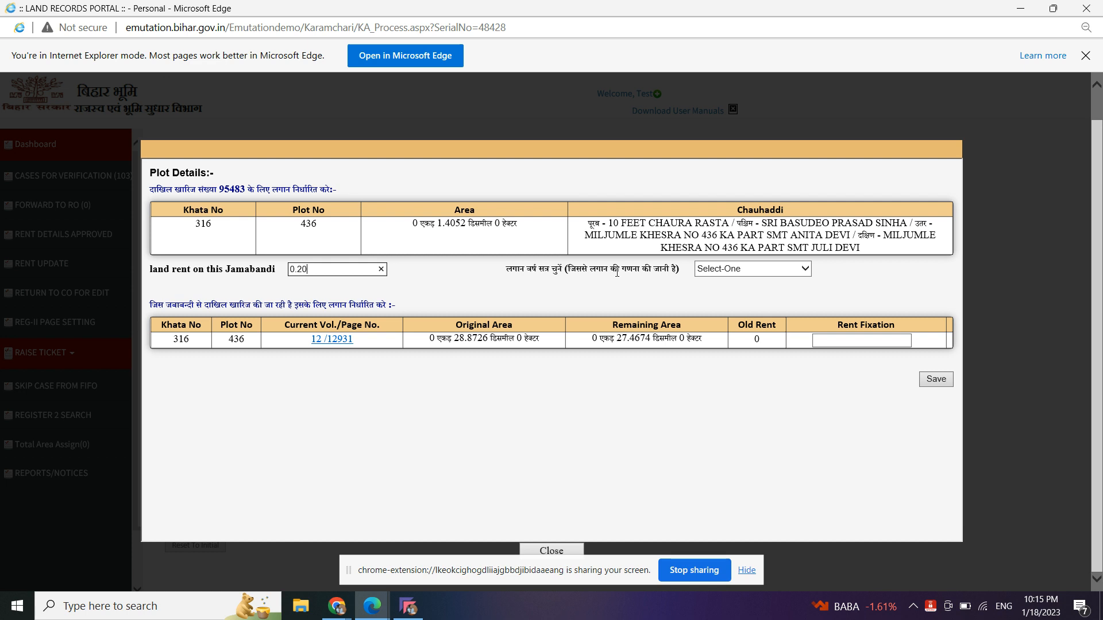
pyautogui.click(722, 271)
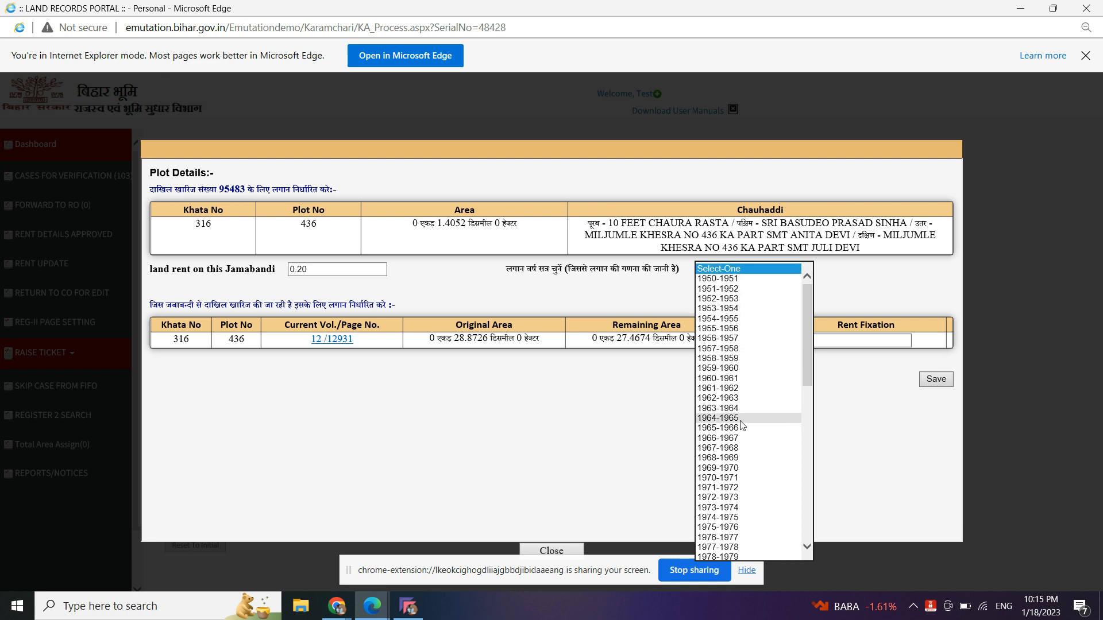
pyautogui.scroll(-11, 739, 437)
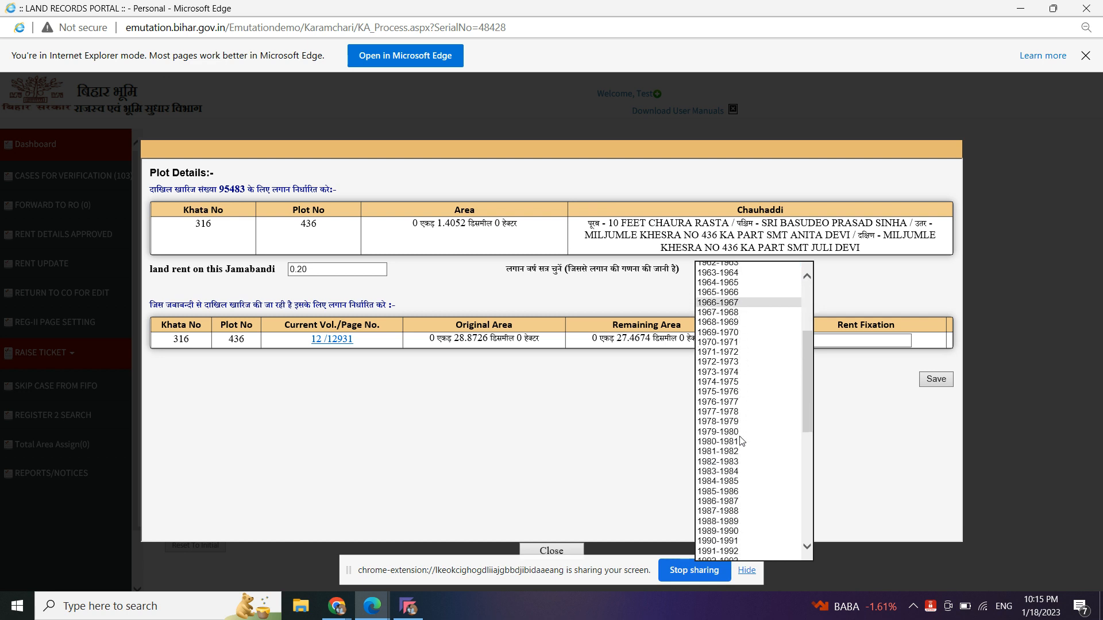
pyautogui.scroll(-3, 740, 437)
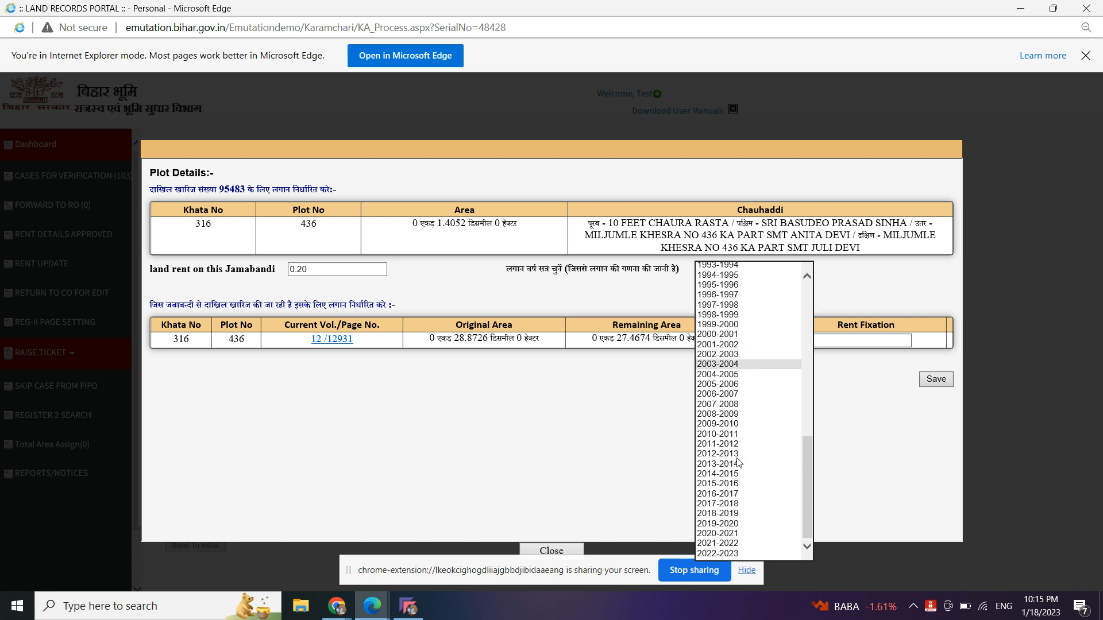
pyautogui.click(733, 345)
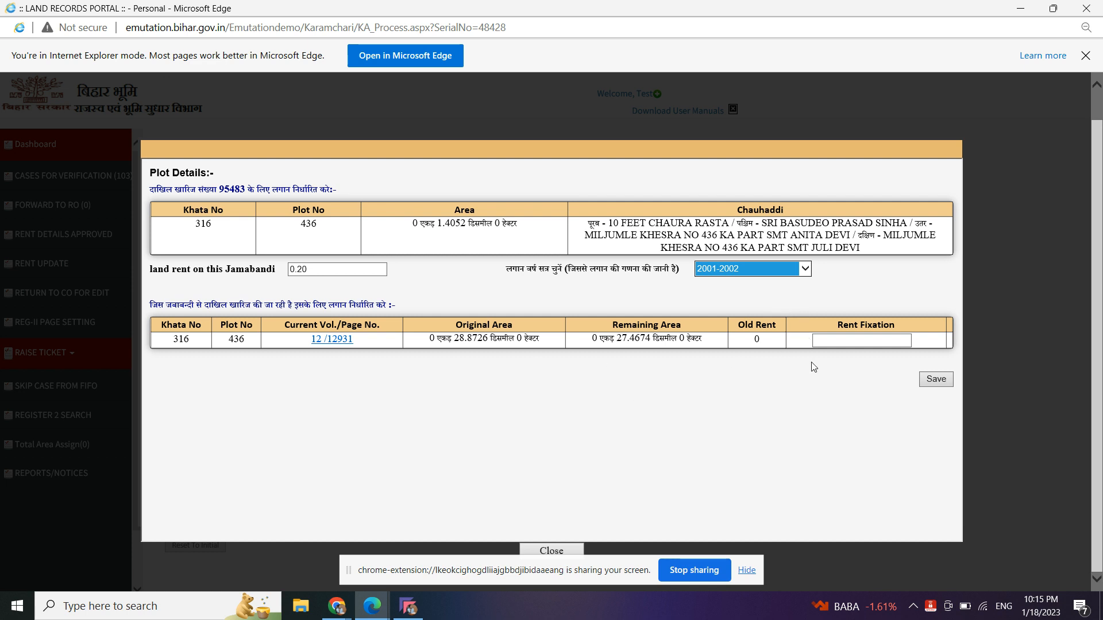
pyautogui.click(838, 344)
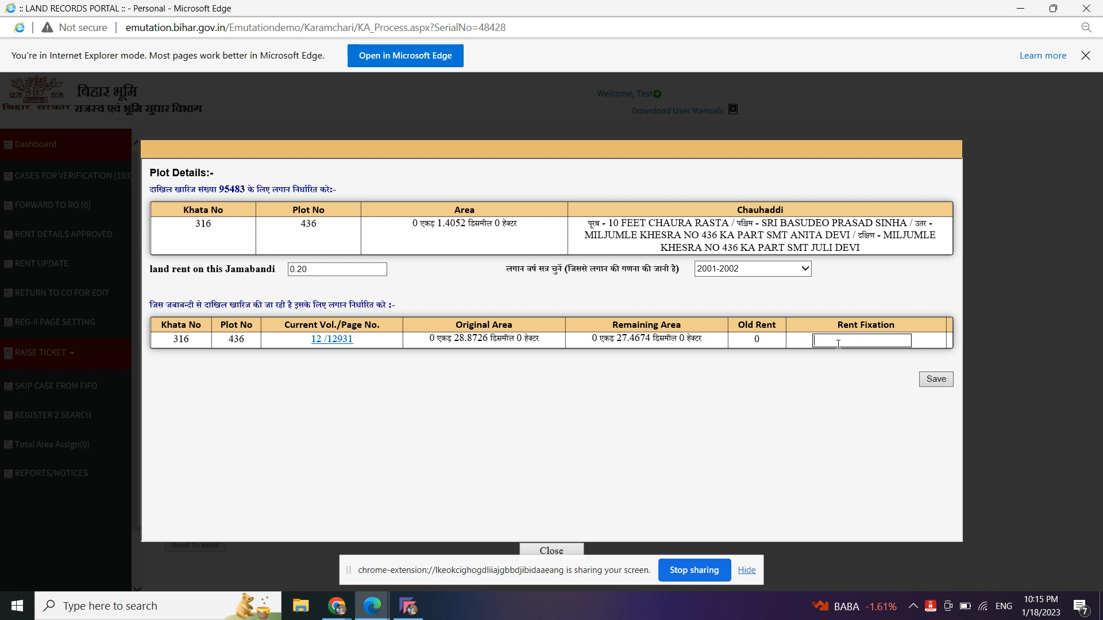
pyautogui.write('80')
pyautogui.click(938, 381)
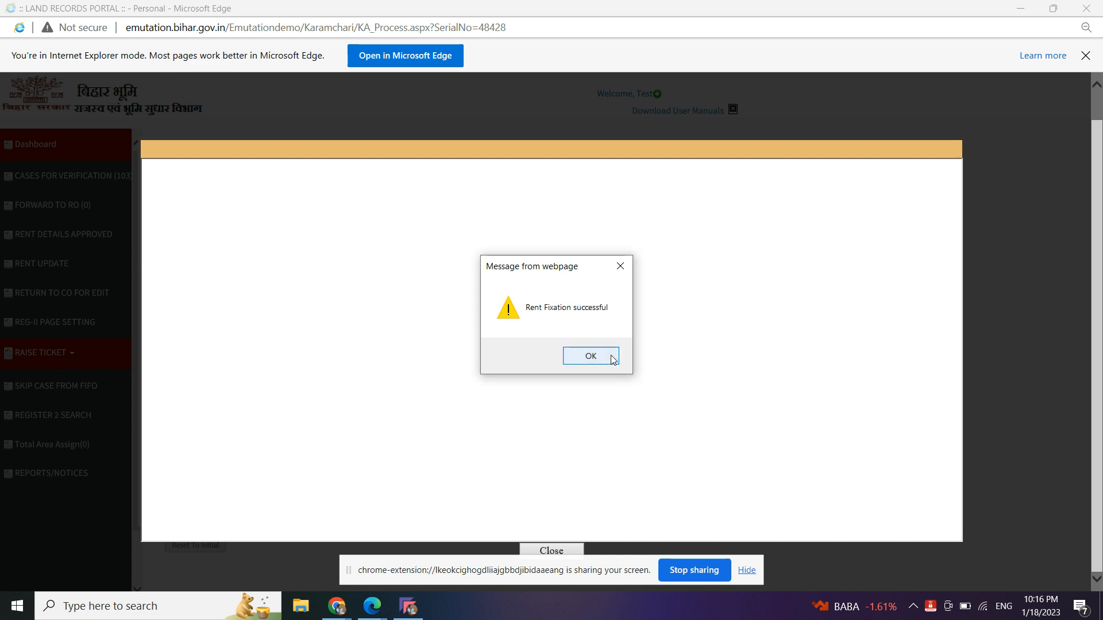
# - Acknowledge the rent success and paste plot 436's Chauhaddi boundary text into the case comment
pyautogui.click(611, 355)
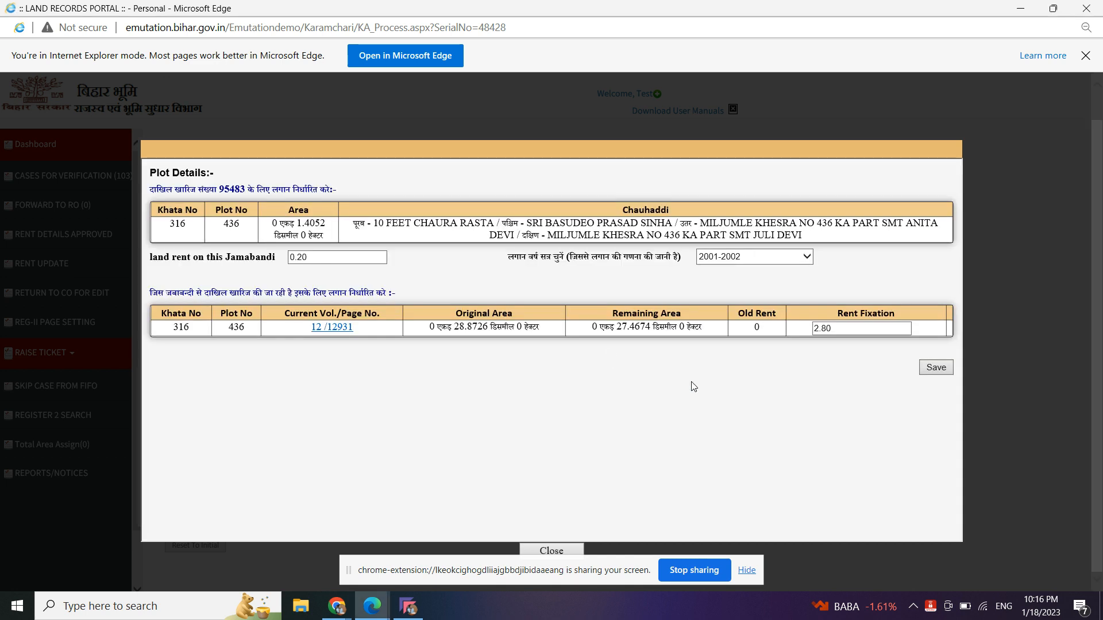
pyautogui.click(567, 551)
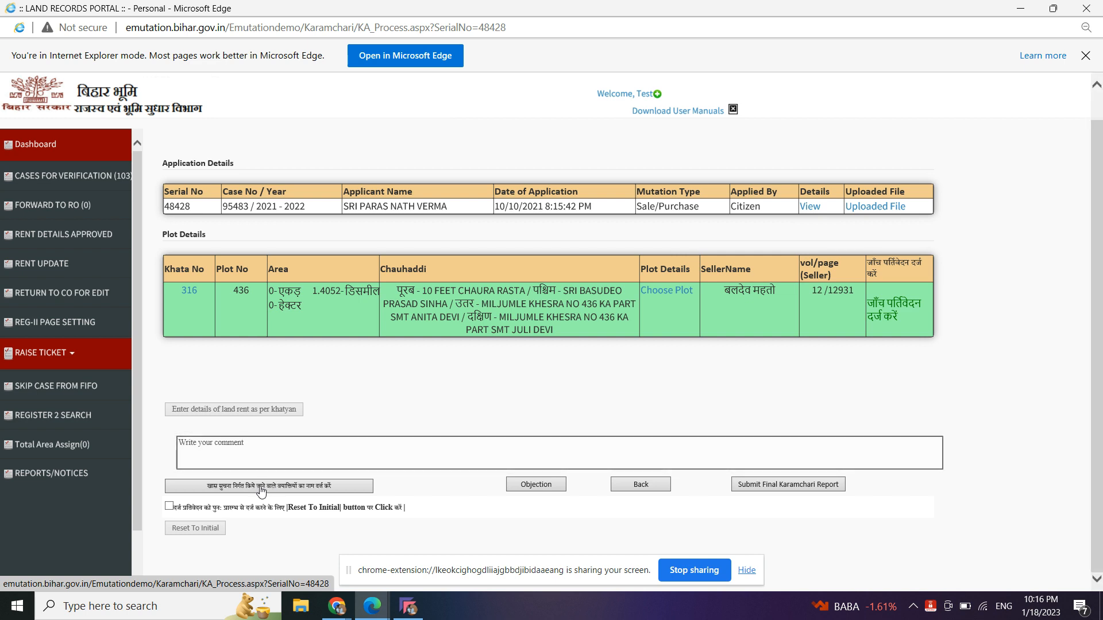
pyautogui.click(274, 450)
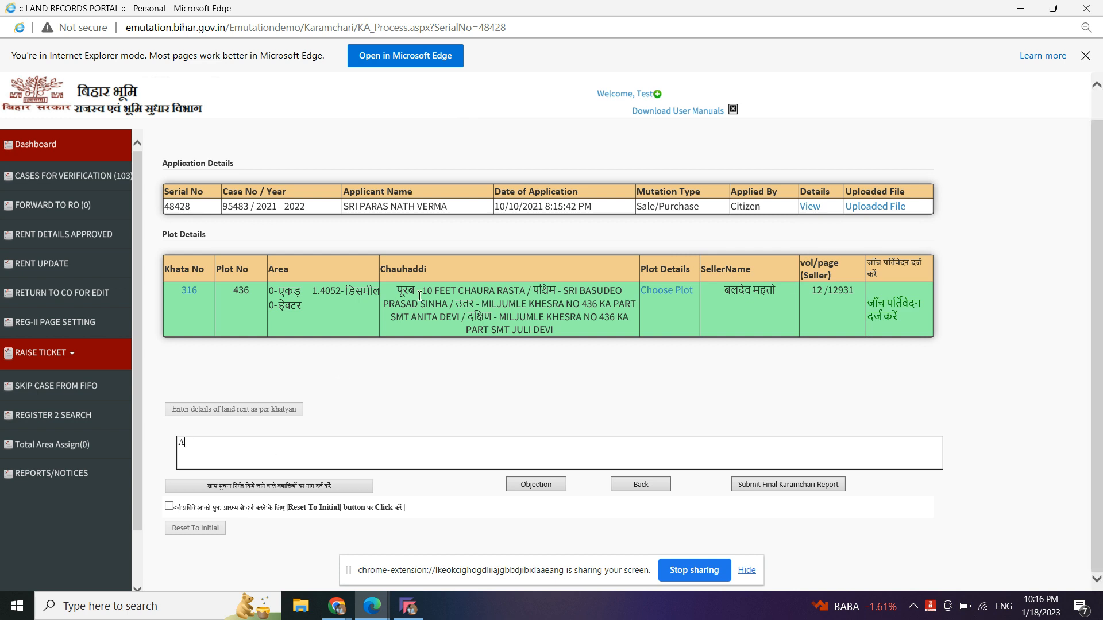
pyautogui.moveTo(401, 293); pyautogui.dragTo(570, 332)
pyautogui.hotkey('ctrl', 'c')
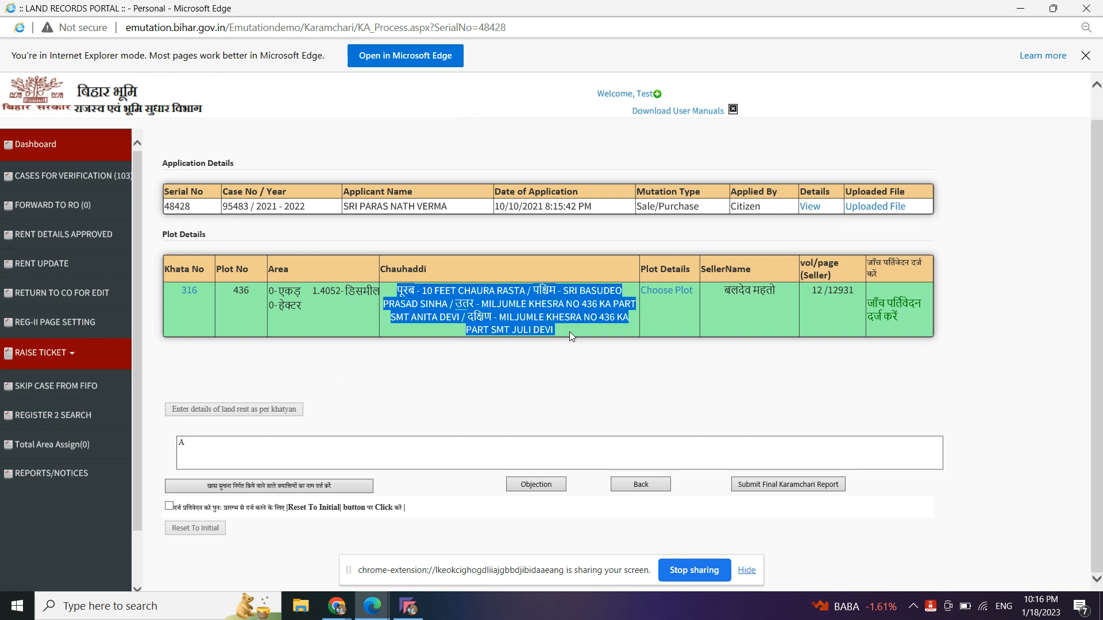
pyautogui.moveTo(223, 442); pyautogui.dragTo(181, 446)
pyautogui.hotkey('ctrl', 'v')
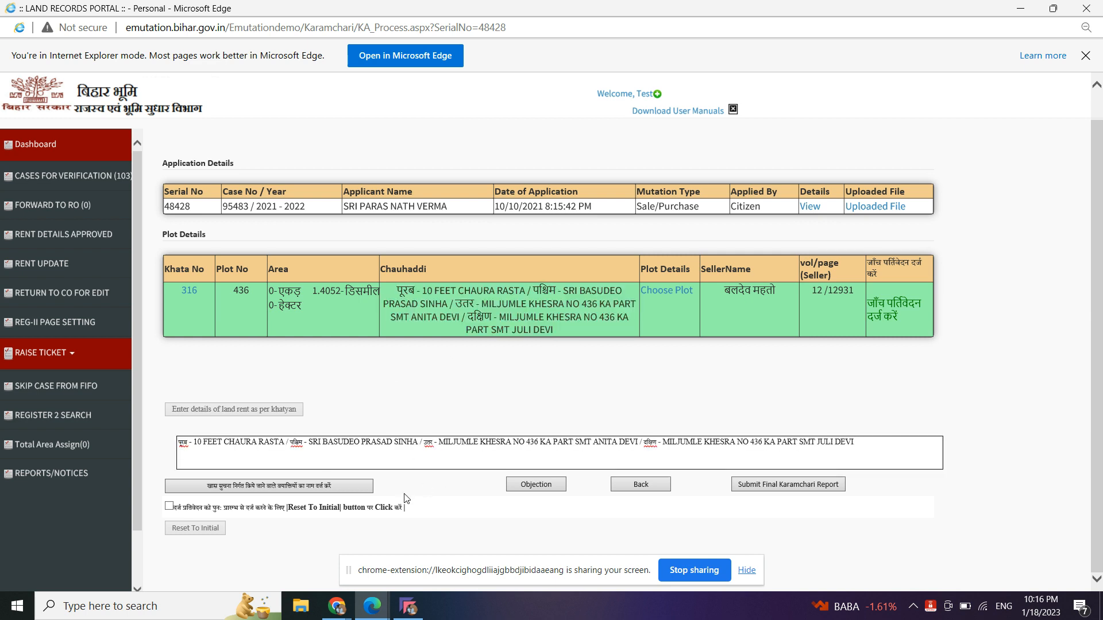
# - Submit the final Karamchari report and allow its signing add-on to run
pyautogui.click(771, 486)
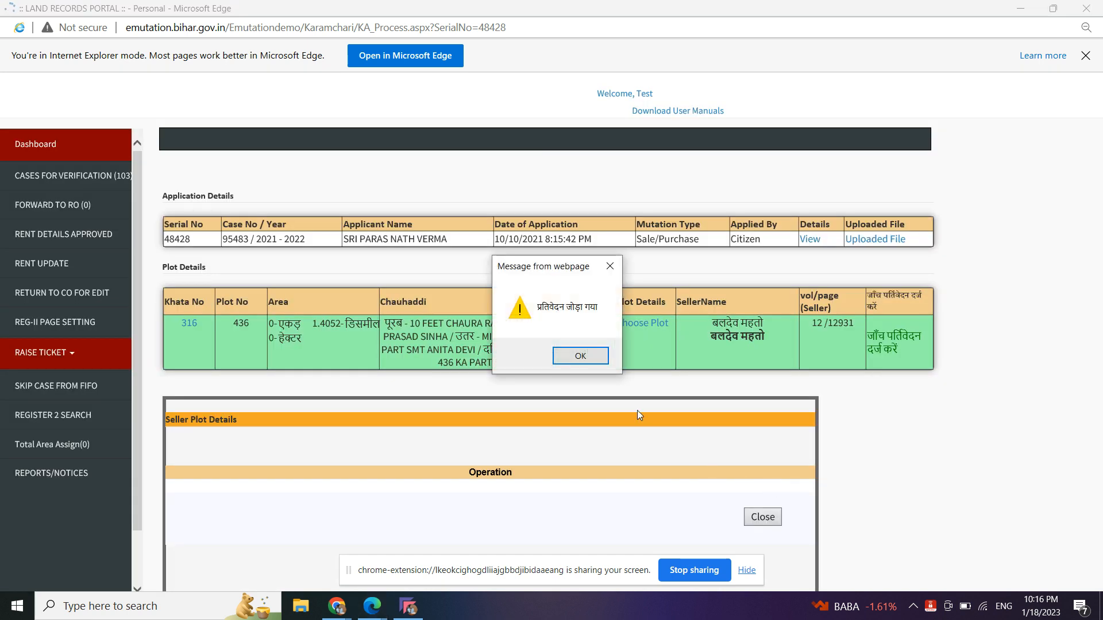
pyautogui.click(594, 356)
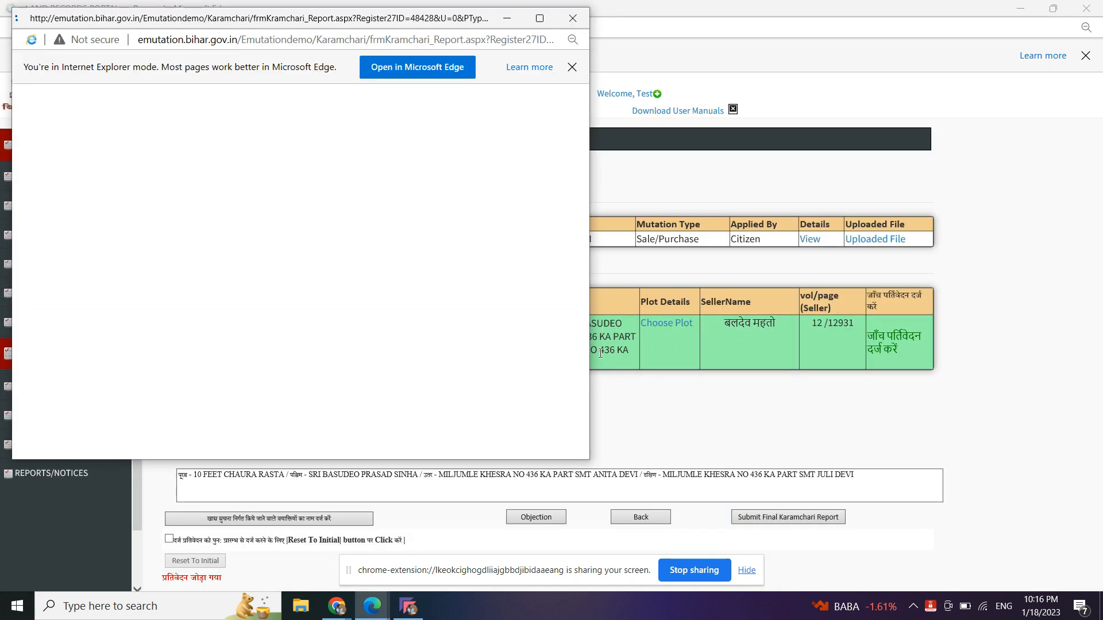
pyautogui.click(574, 327)
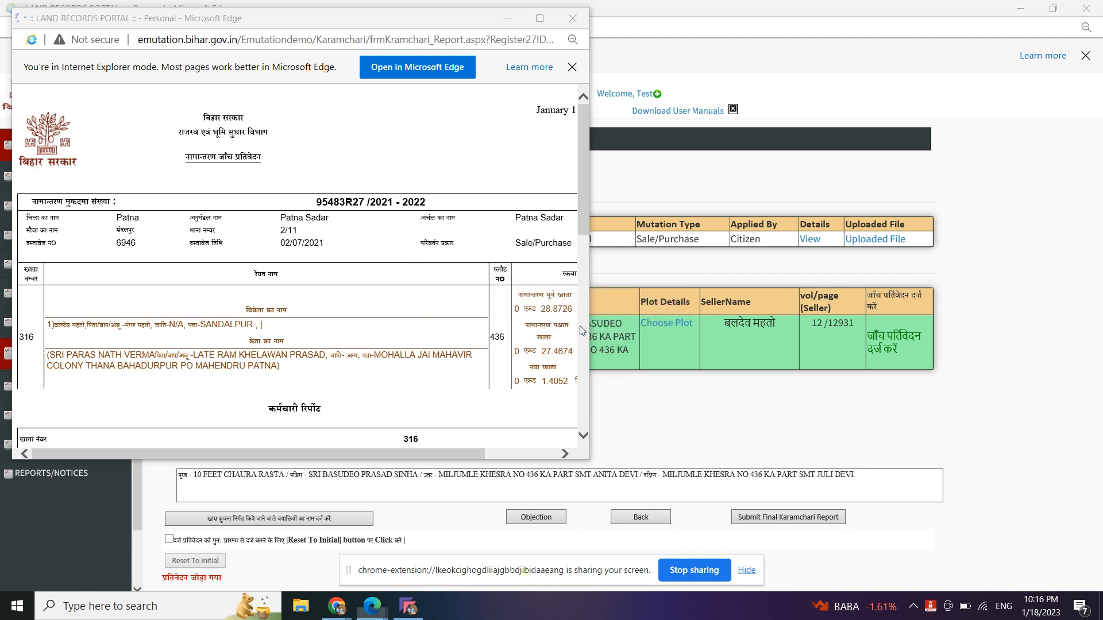
# - Digitally sign the report with the Test certificate and close the report window
pyautogui.click(64, 105)
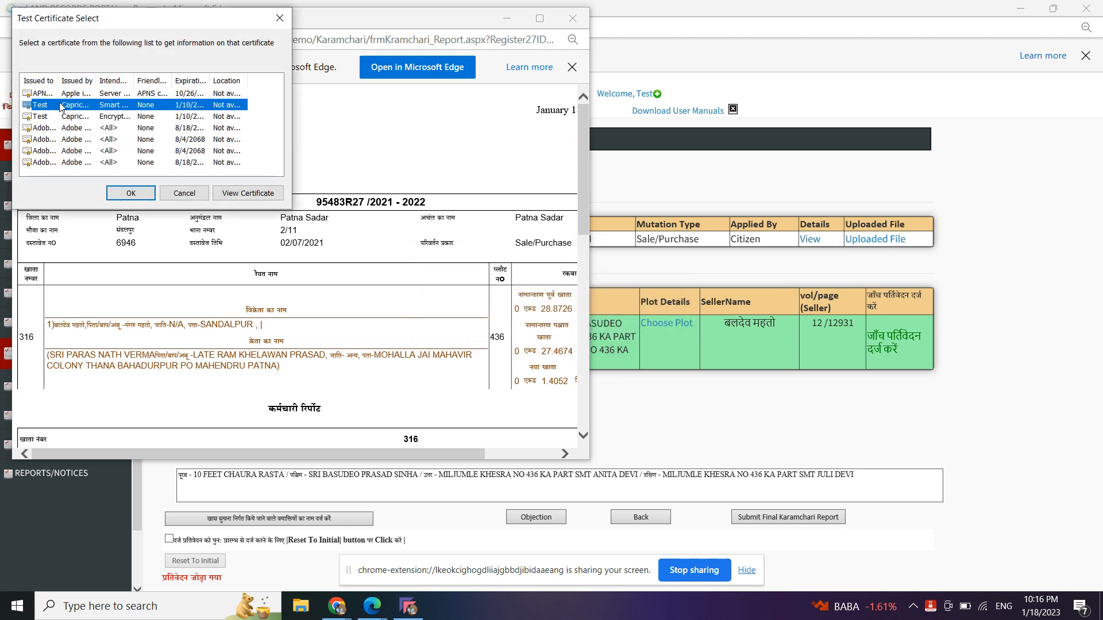
pyautogui.click(132, 199)
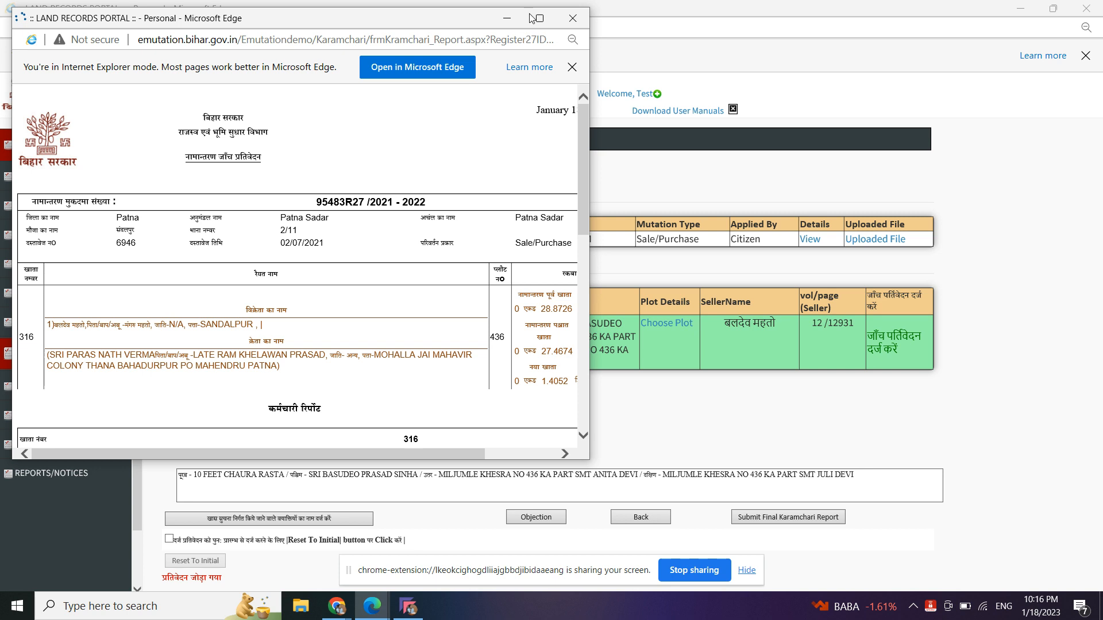
pyautogui.click(620, 365)
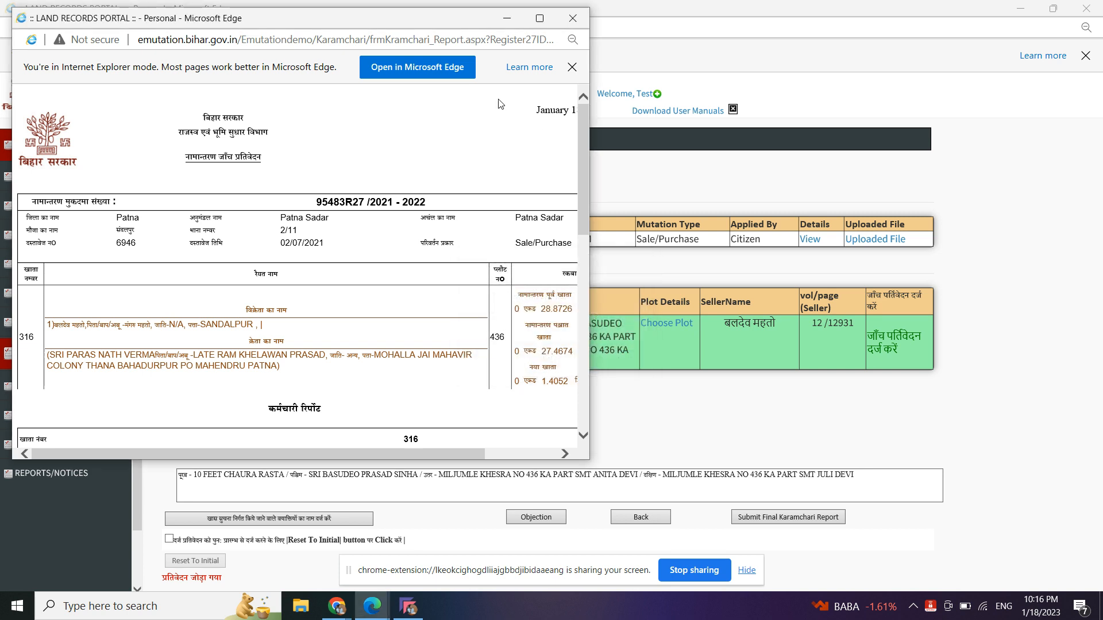
pyautogui.click(553, 25)
pyautogui.scroll(-5, 840, 519)
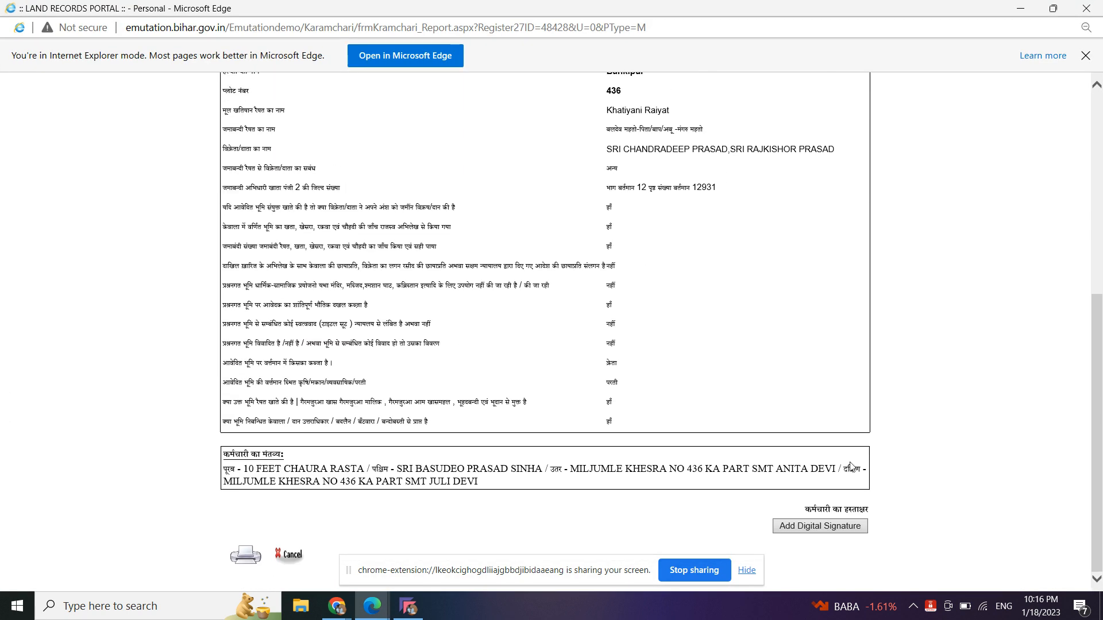
pyautogui.click(840, 523)
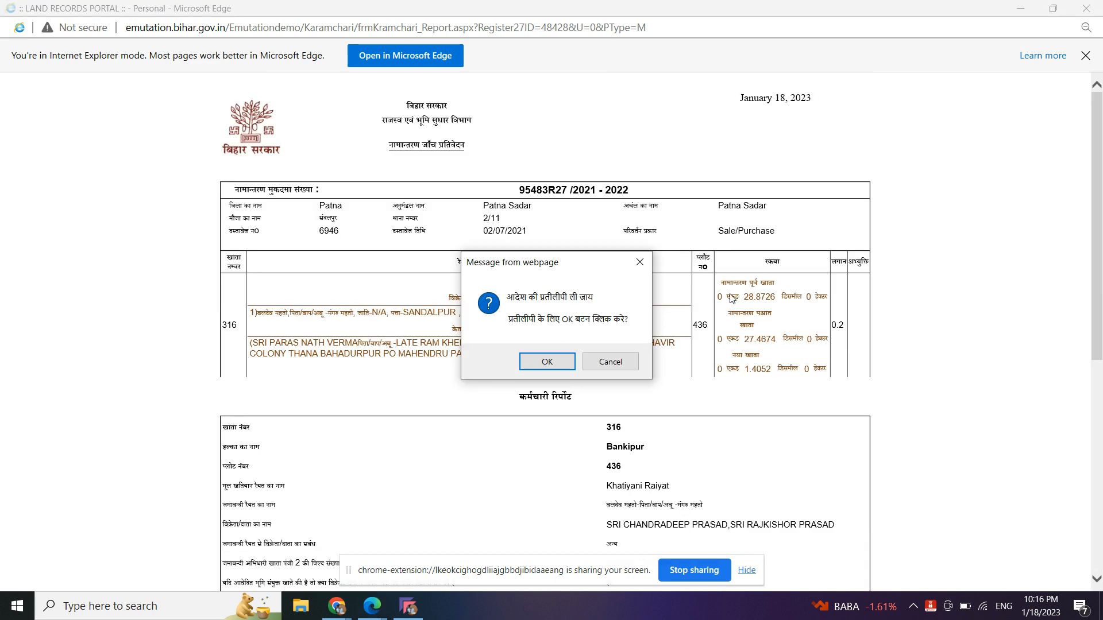
pyautogui.click(629, 363)
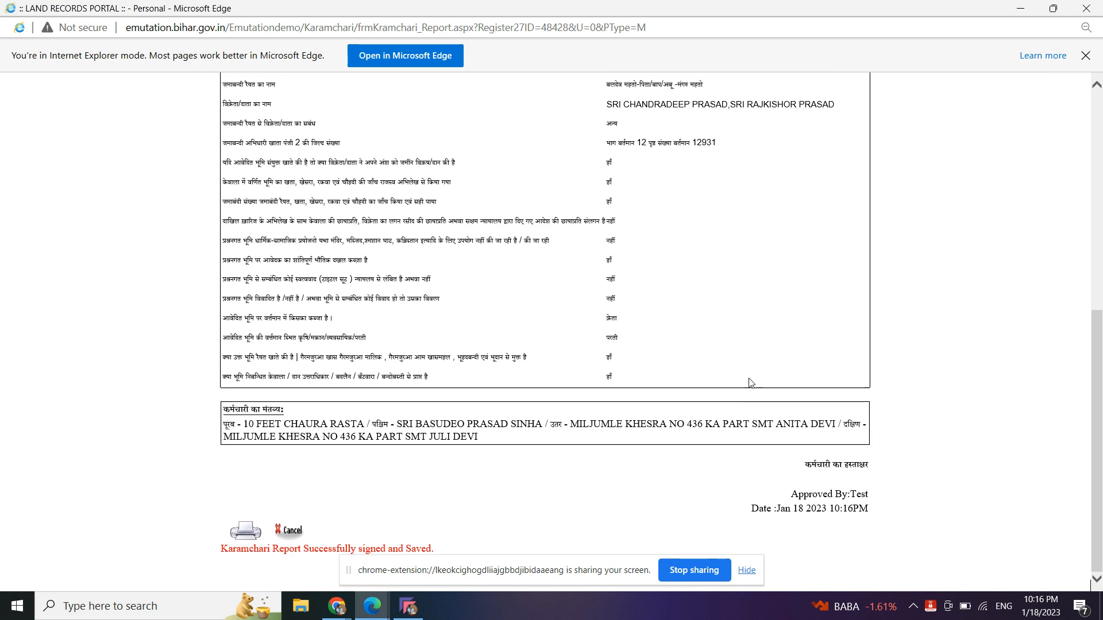
pyautogui.click(1087, 8)
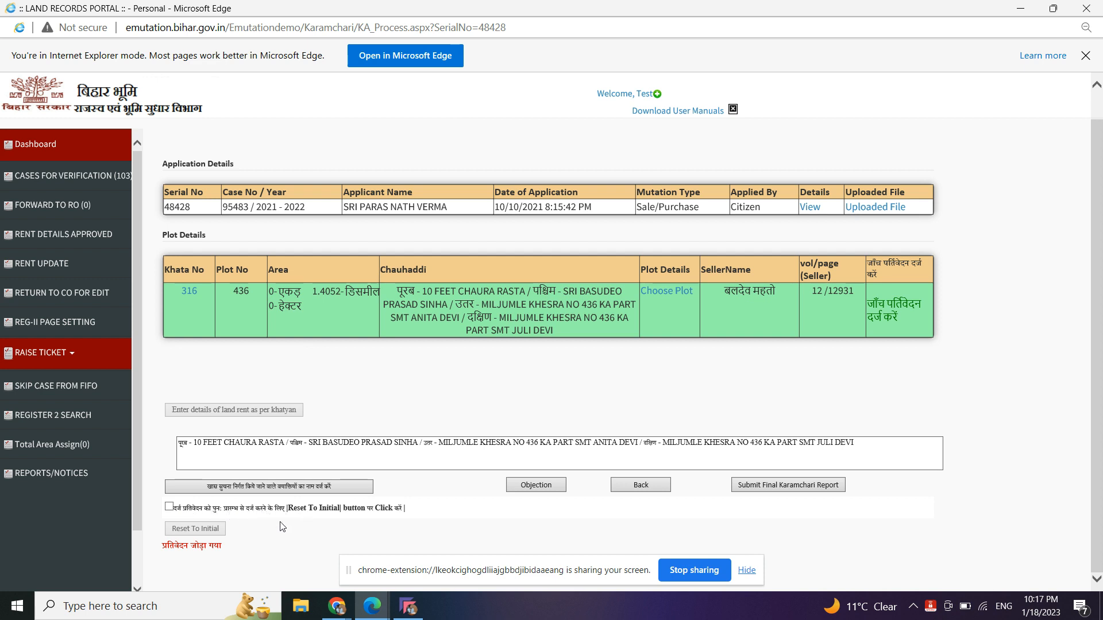
# - Reset case 95483 to its initial stage, then open case 95521 from Cases for Verification
pyautogui.click(169, 508)
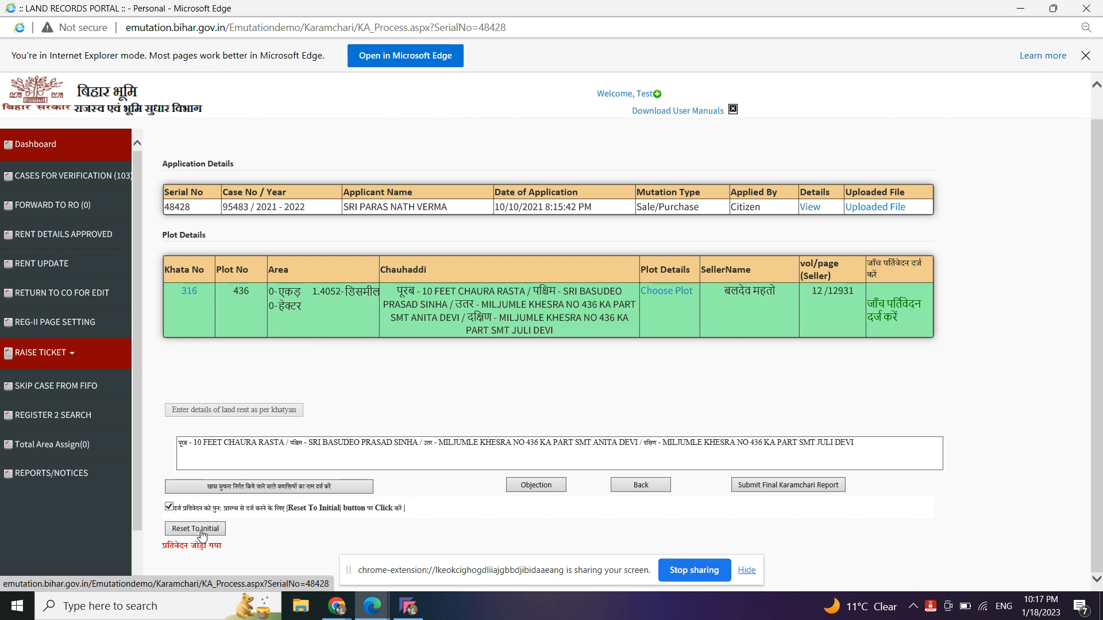
pyautogui.click(201, 533)
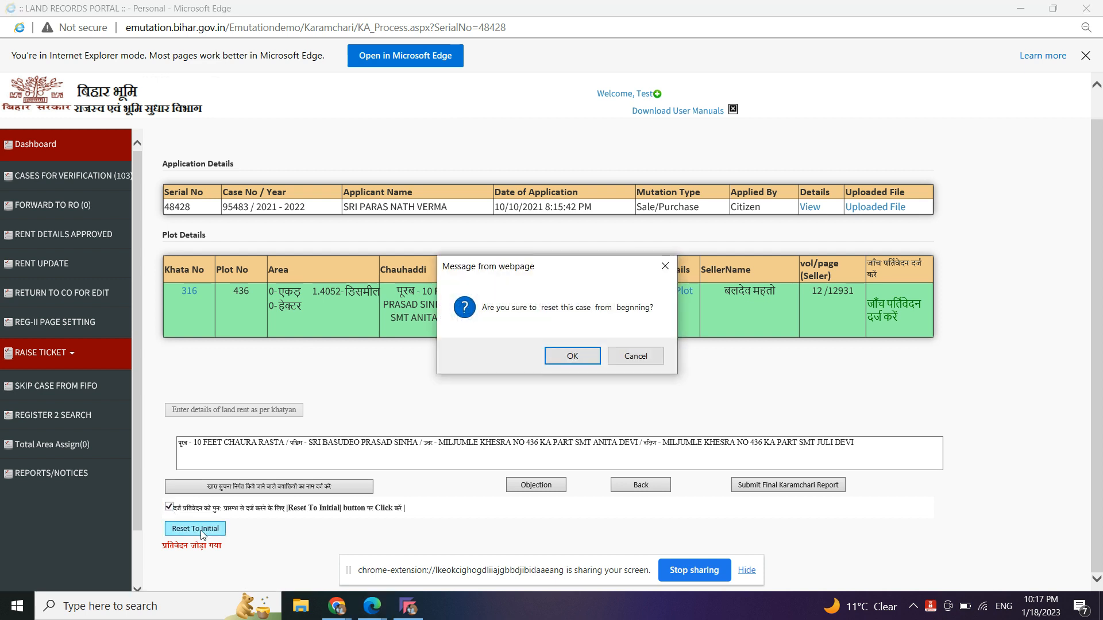
pyautogui.click(568, 356)
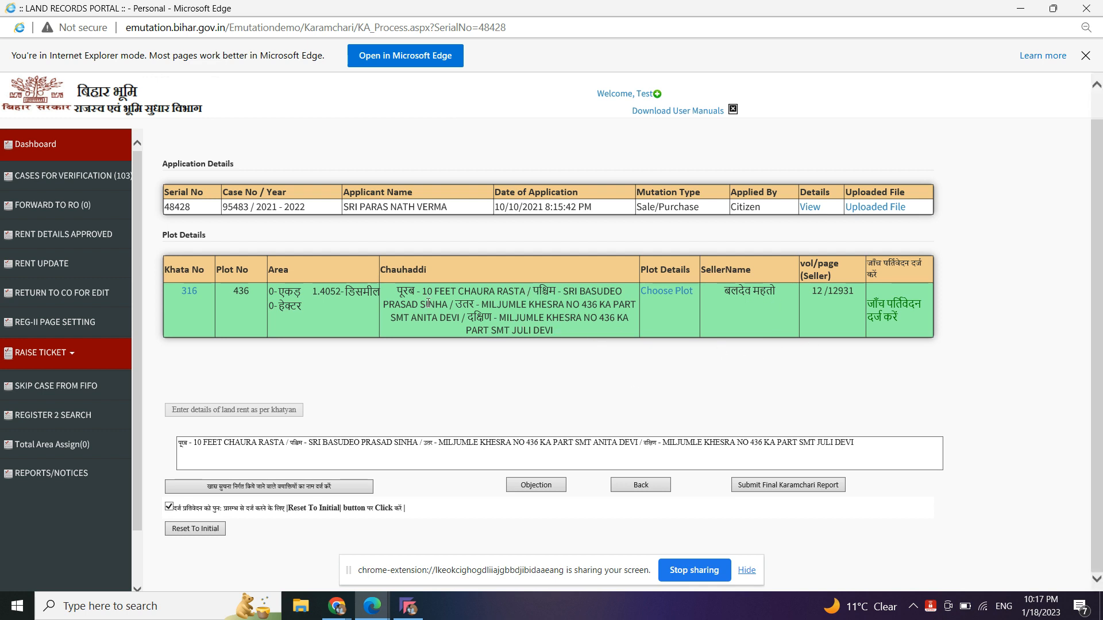
pyautogui.click(87, 188)
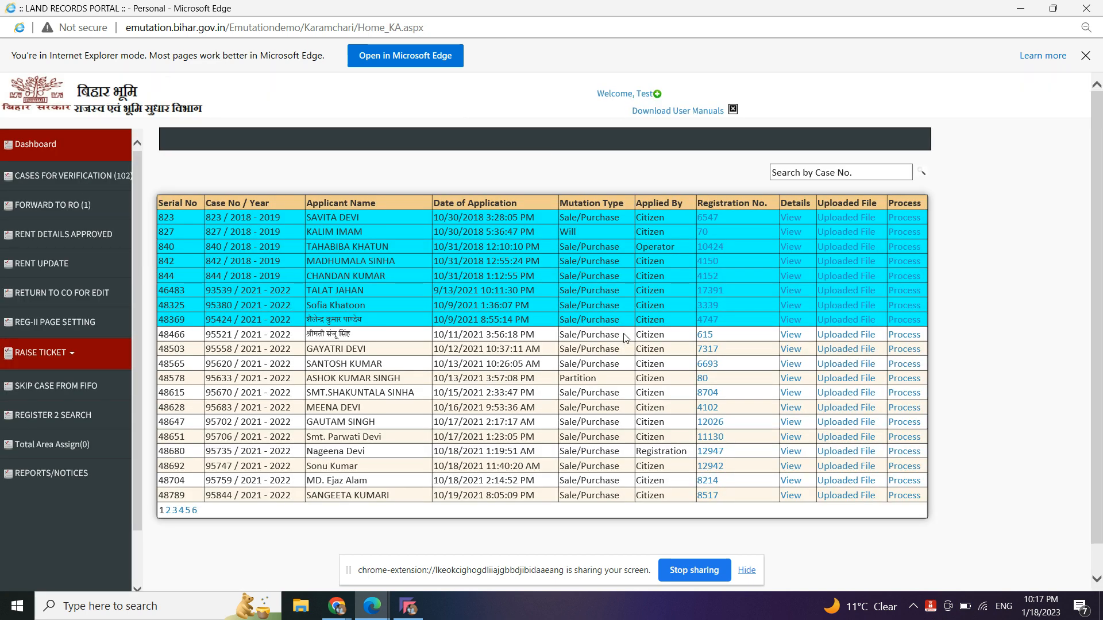
pyautogui.click(907, 337)
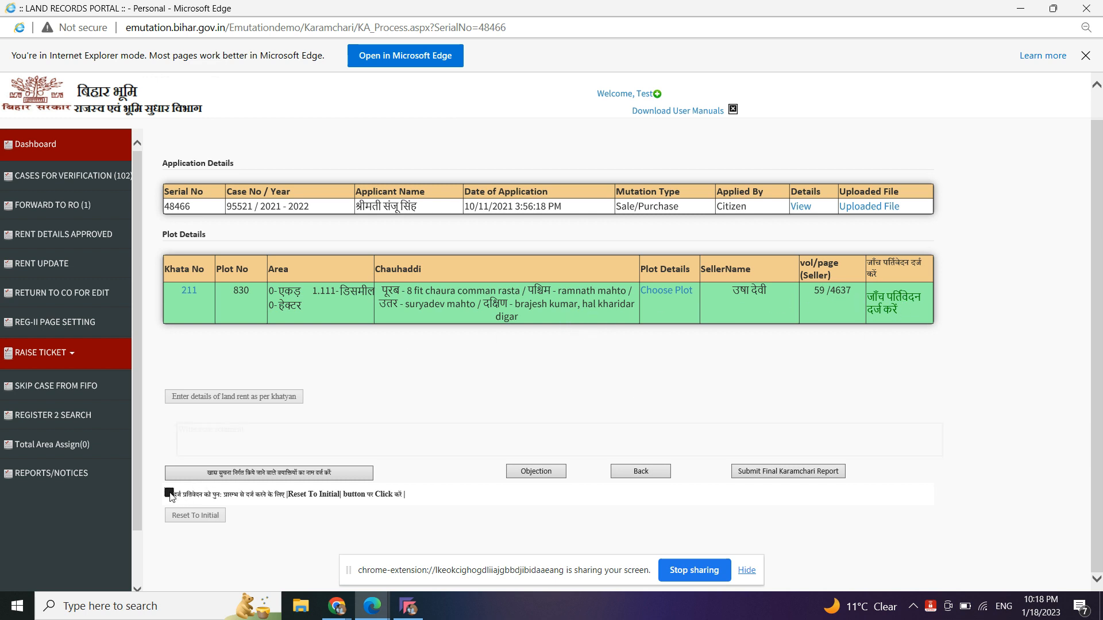
# - Reset case 95521 to its initial state and go to the Forward to RO list
pyautogui.click(204, 493)
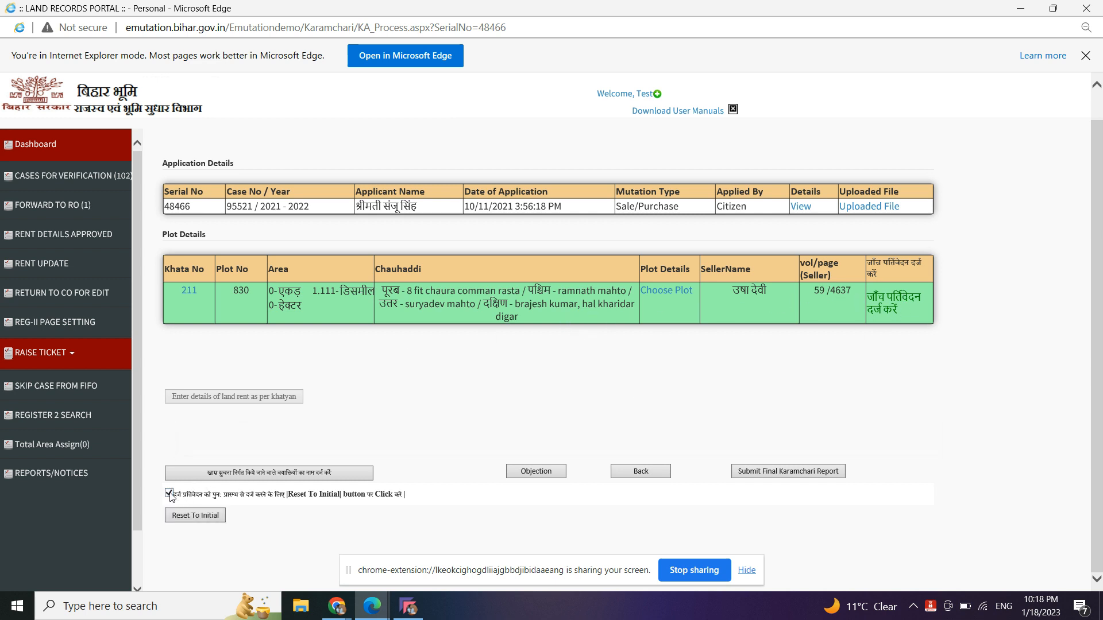
pyautogui.click(203, 517)
pyautogui.click(578, 359)
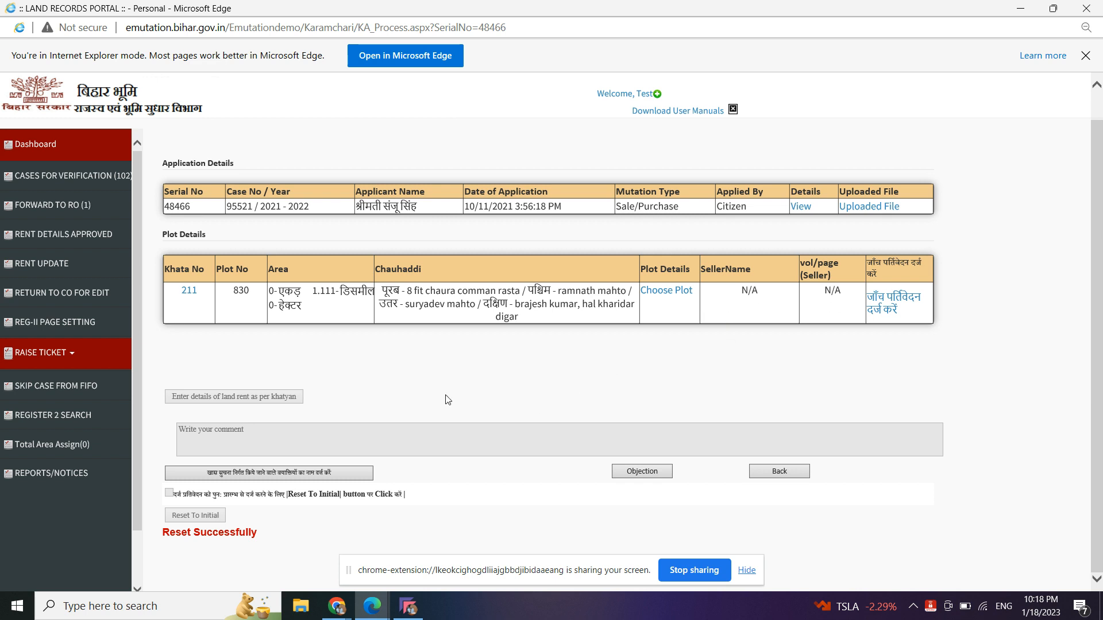
pyautogui.click(92, 205)
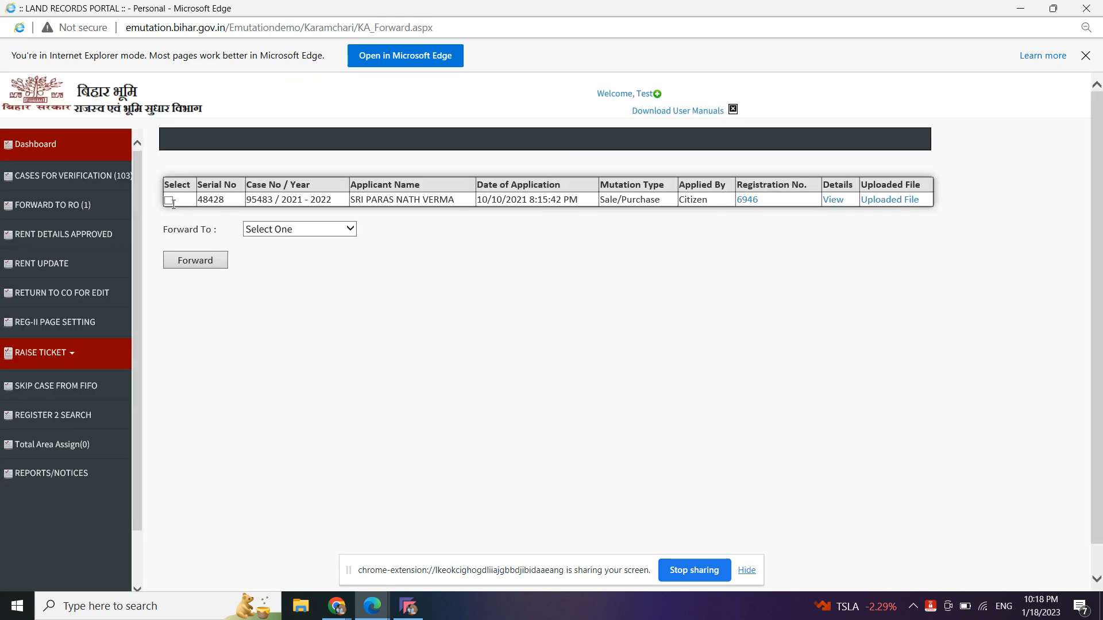
# - Select case 95483 and forward it to Test (Revenue Officer)
pyautogui.click(169, 200)
pyautogui.click(298, 233)
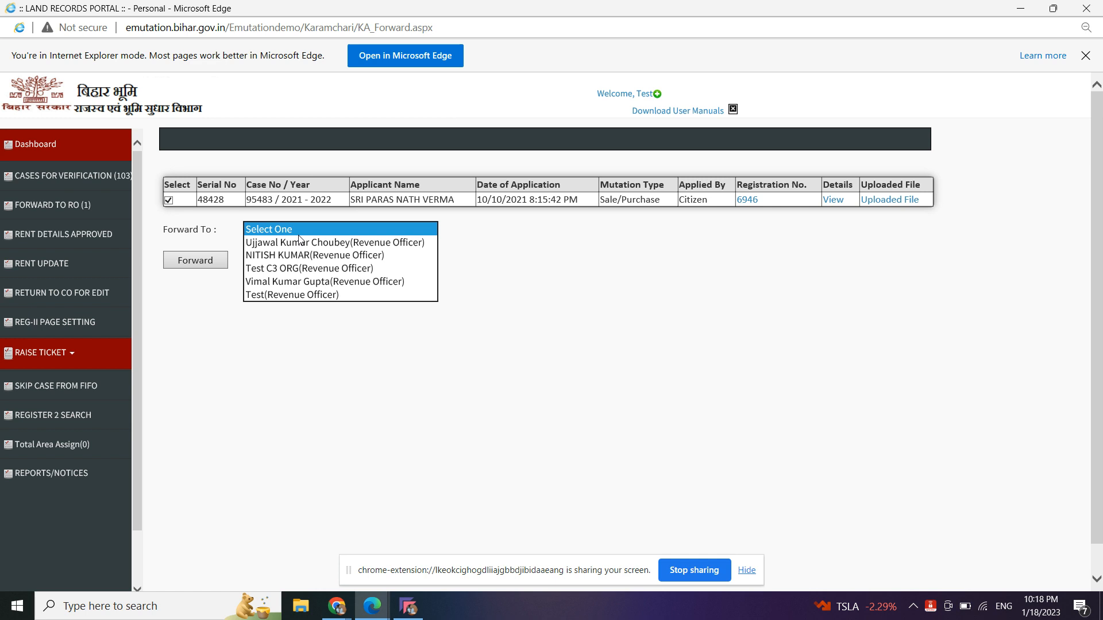
pyautogui.click(293, 294)
pyautogui.click(217, 264)
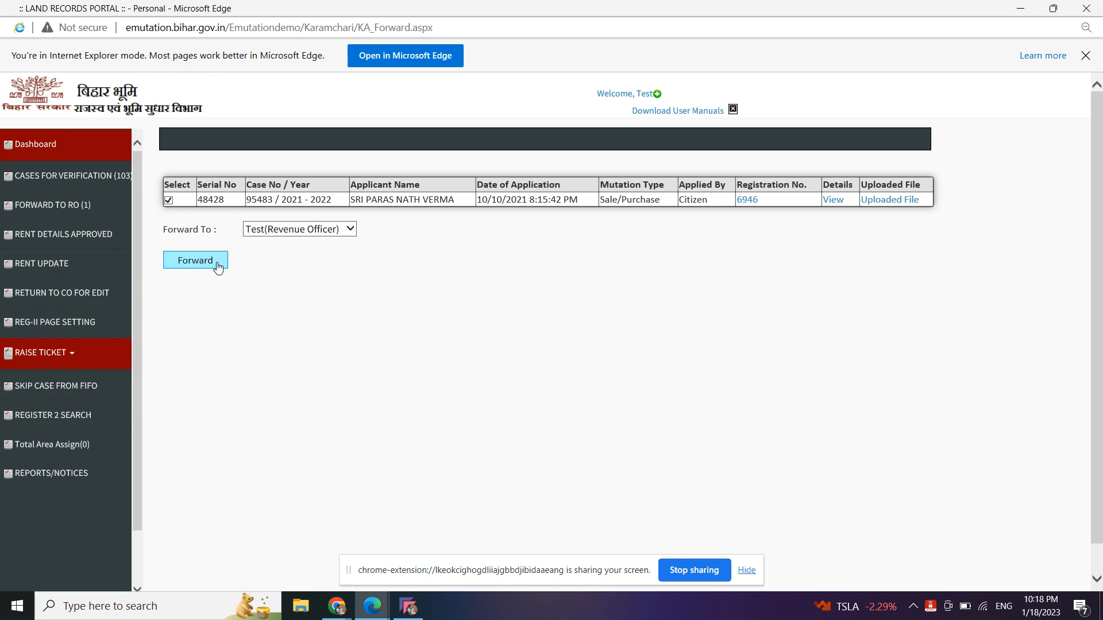